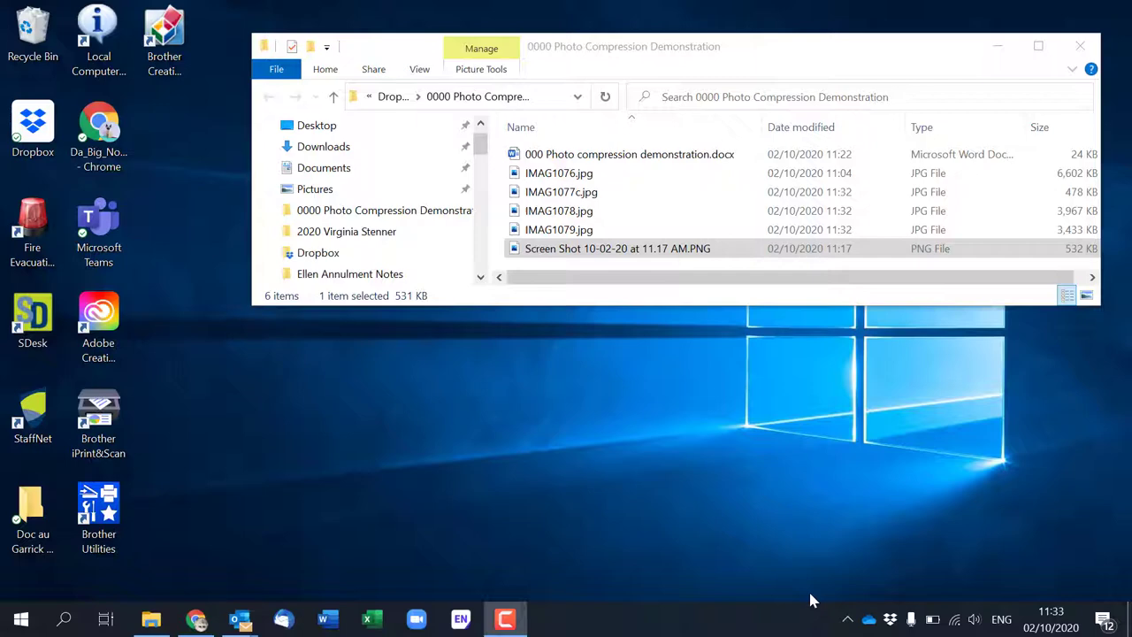
Open 000 Photo compression demonstration.docx beside the folder window and insert IMAG1076.jpg below the report title
double_click(576, 155)
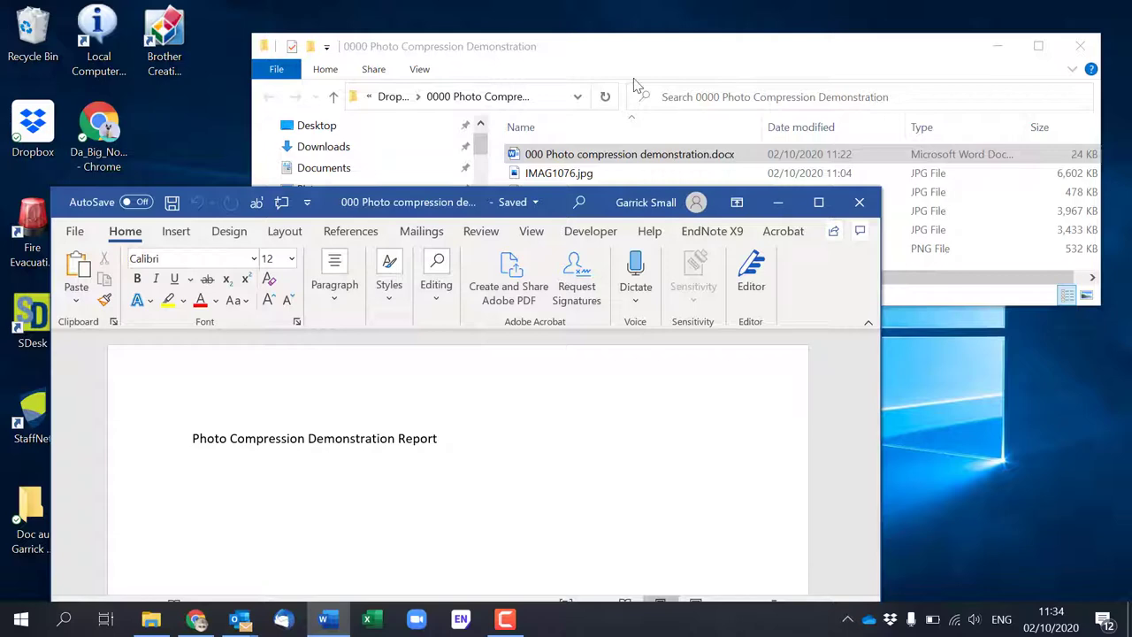
left_click_drag(674, 53, 695, 27)
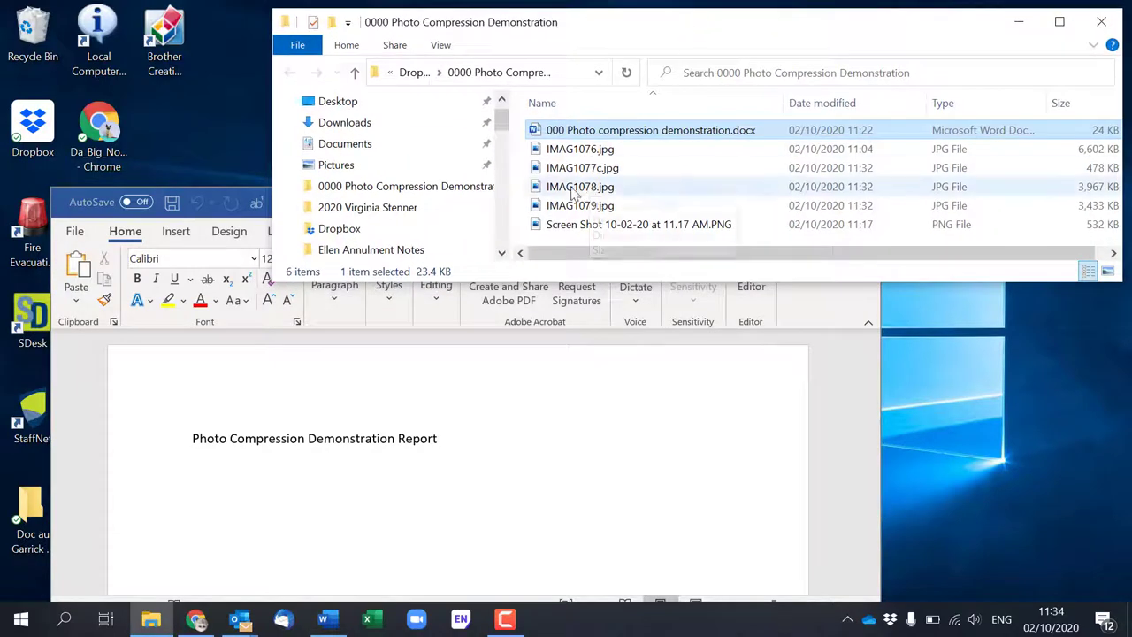
left_click(566, 151)
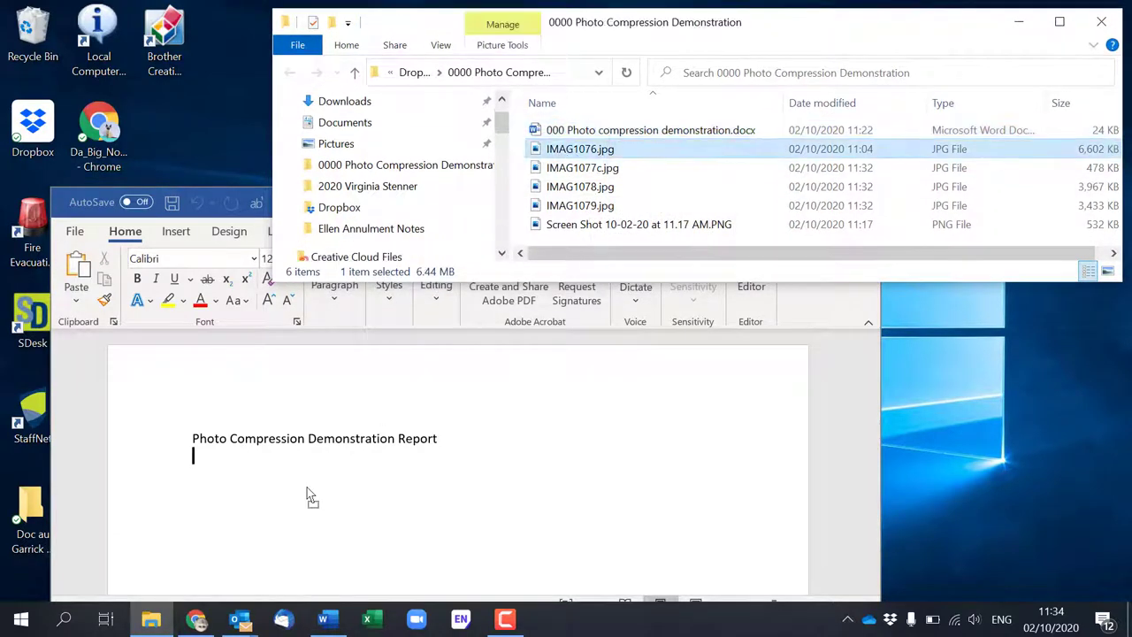
left_click(254, 476)
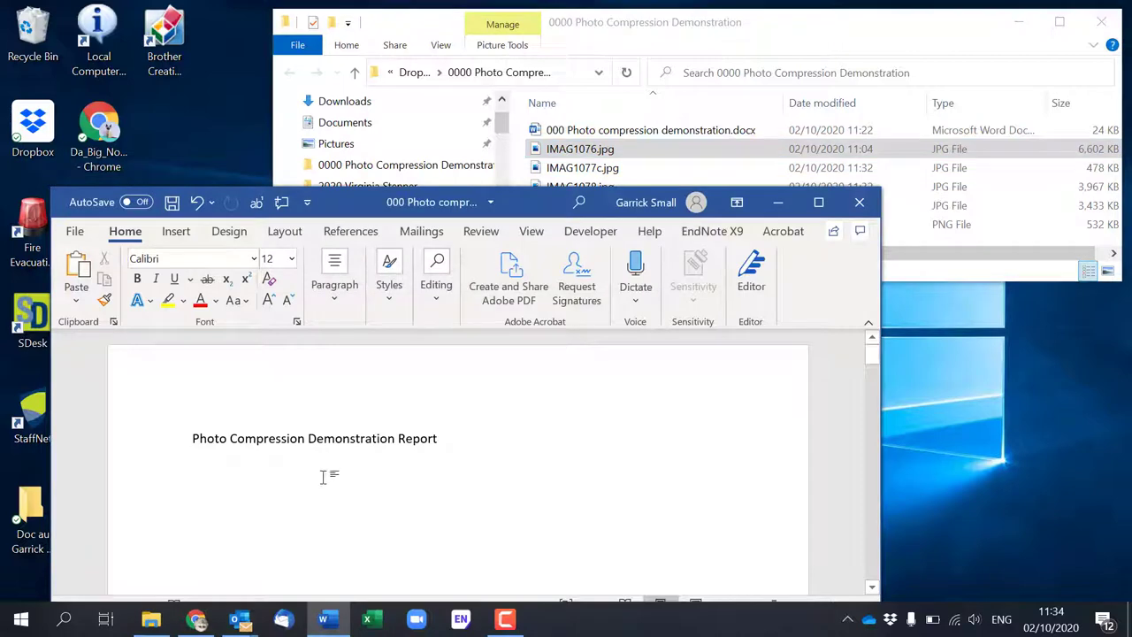
Insert IMAG1077c.jpg from the folder at the start of the blank page following the mailbox photo
scroll(358, 506, "down", 5)
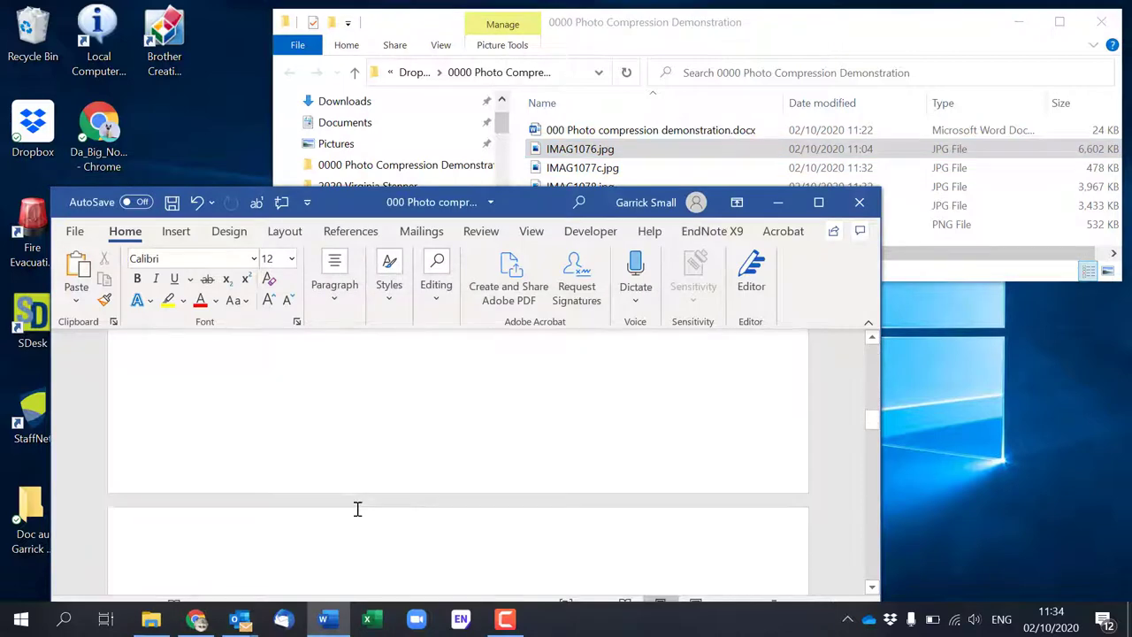
scroll(357, 509, "down", 10)
scroll(358, 511, "up", 5)
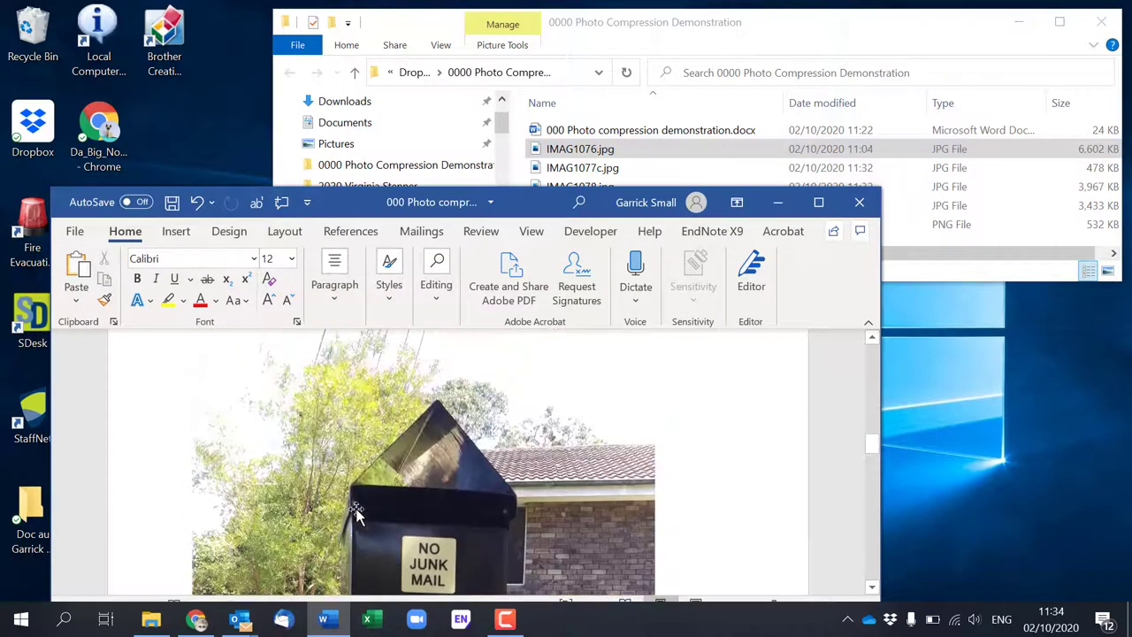
scroll(358, 510, "down", 8)
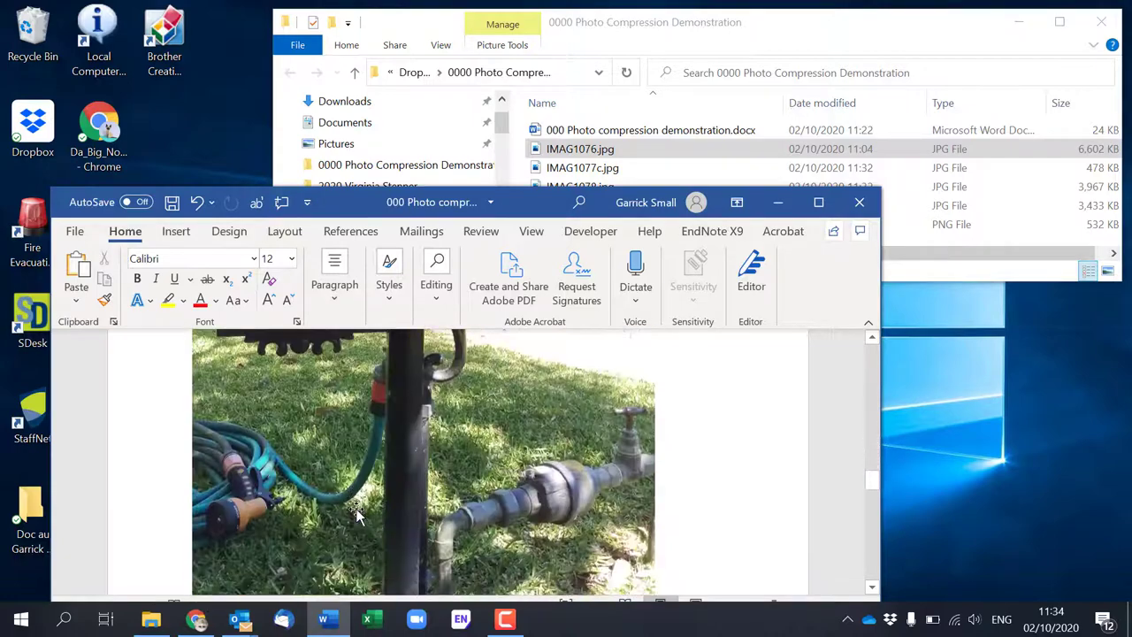
scroll(358, 509, "down", 3)
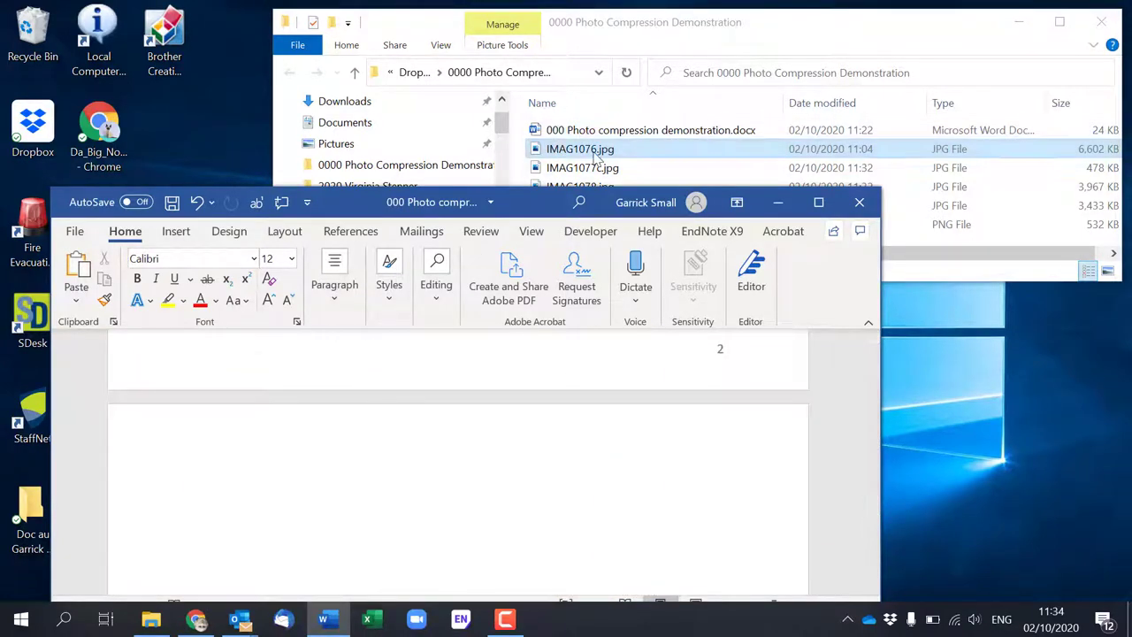
left_click_drag(591, 175, 356, 546)
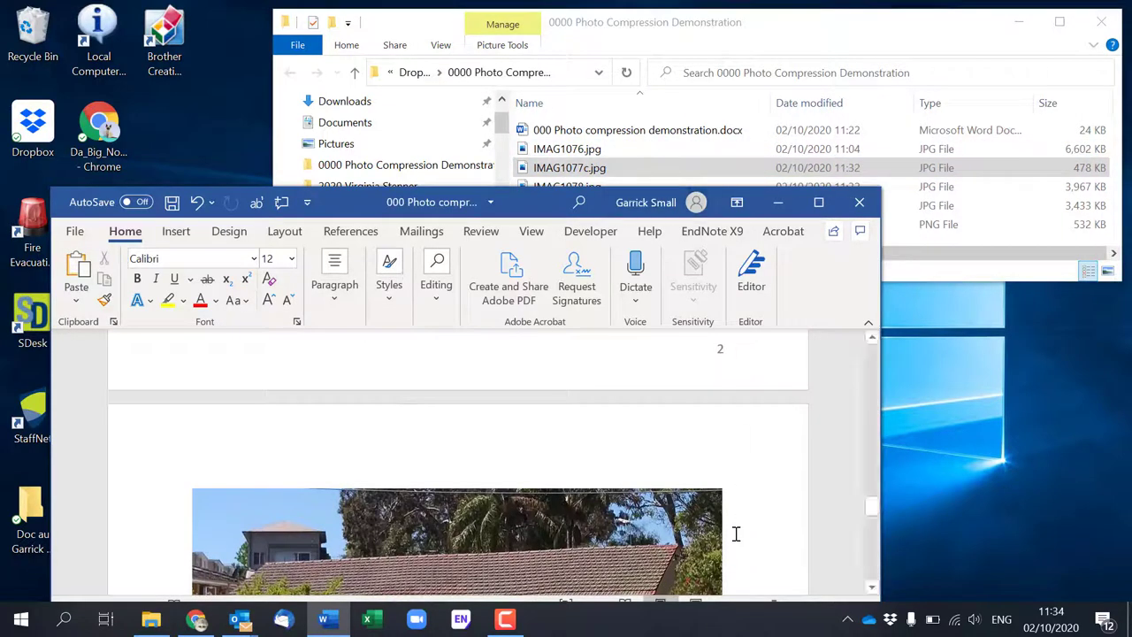
Insert IMAG1078.jpg from the folder directly below the house photo in the report
scroll(617, 540, "down", 4)
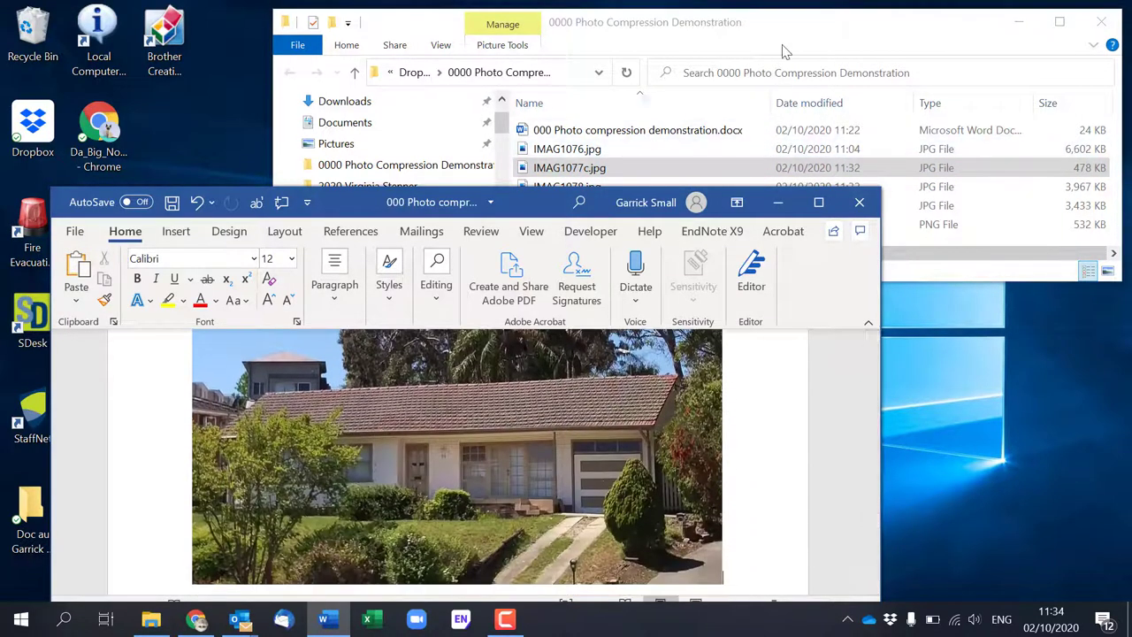
left_click(782, 40)
scroll(518, 455, "down", 4)
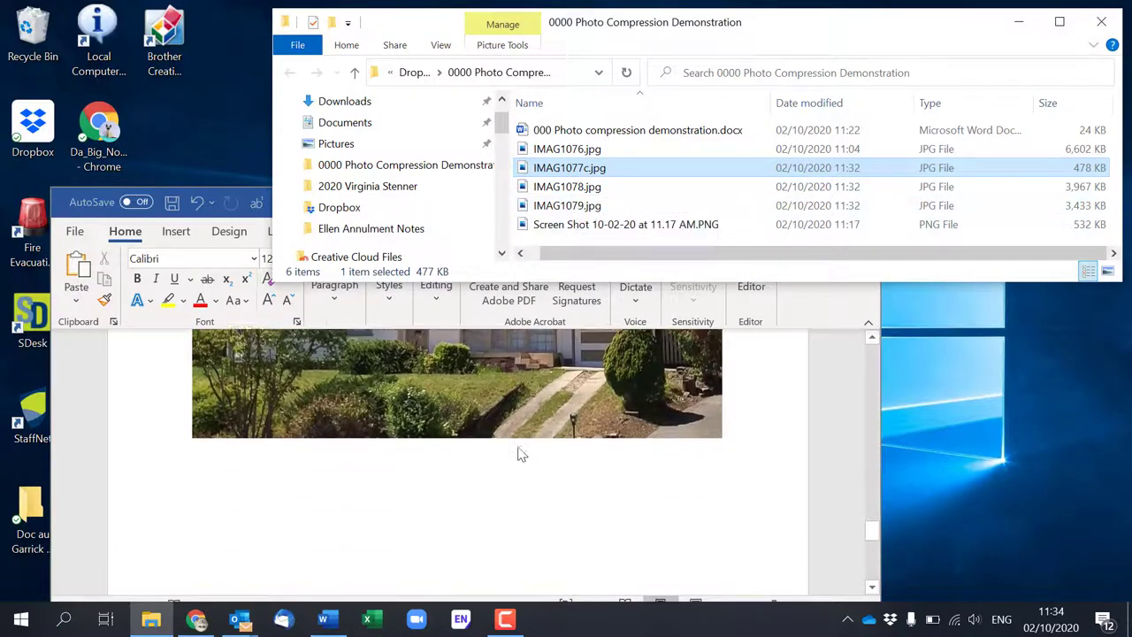
left_click(512, 475)
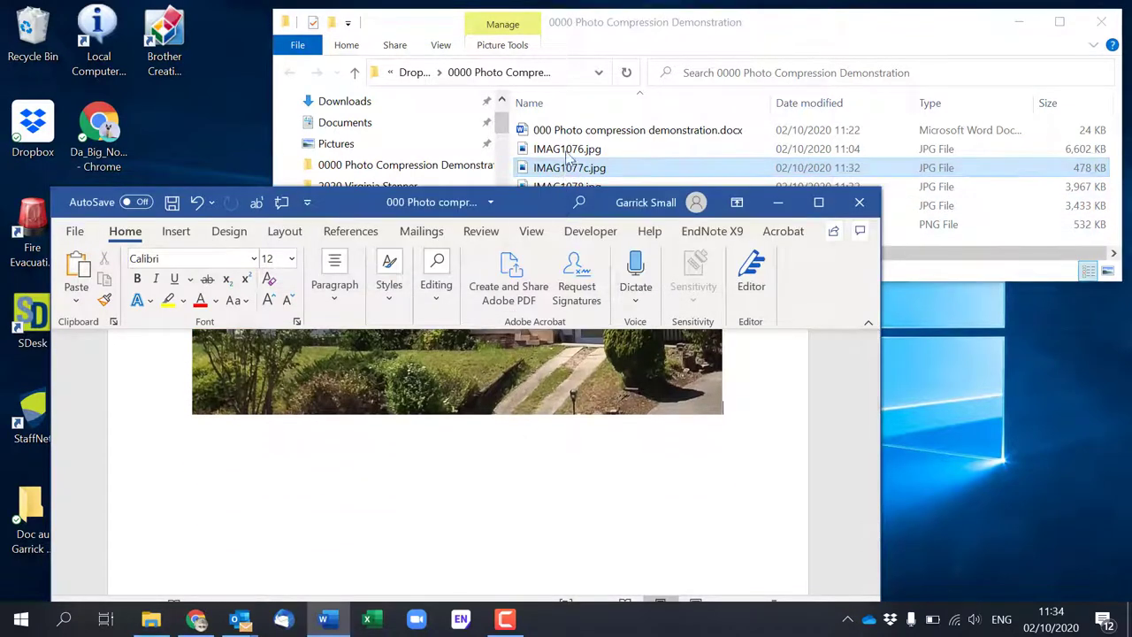
left_click(652, 170)
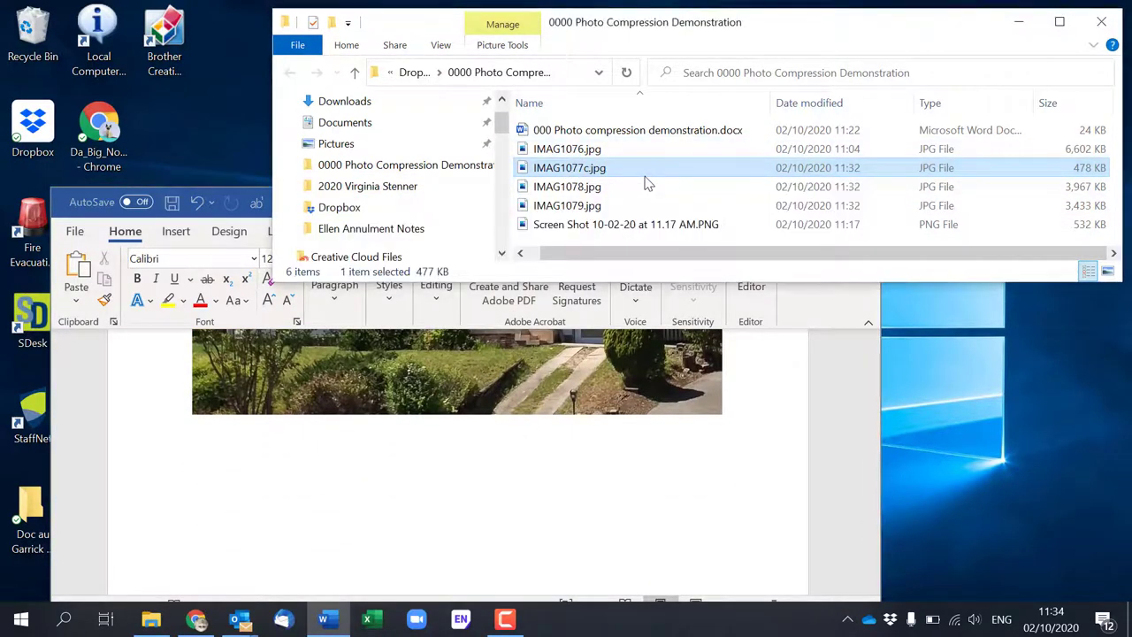
left_click(584, 188)
scroll(303, 531, "down", 2)
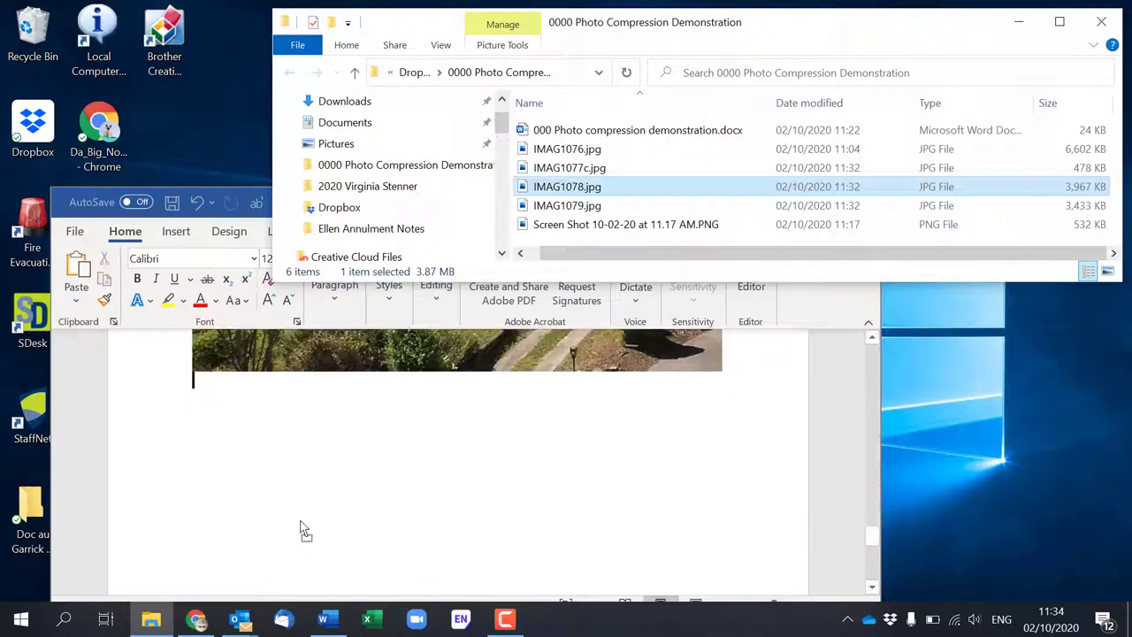
scroll(236, 426, "up", 3)
left_click(236, 424)
scroll(452, 501, "down", 2)
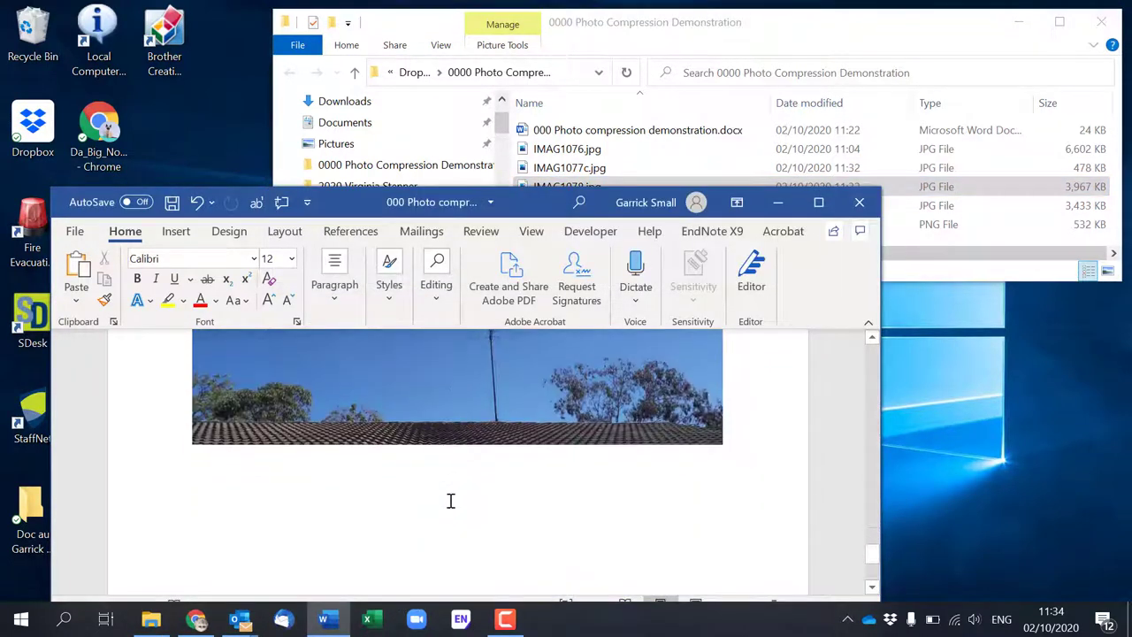
scroll(450, 501, "up", 3)
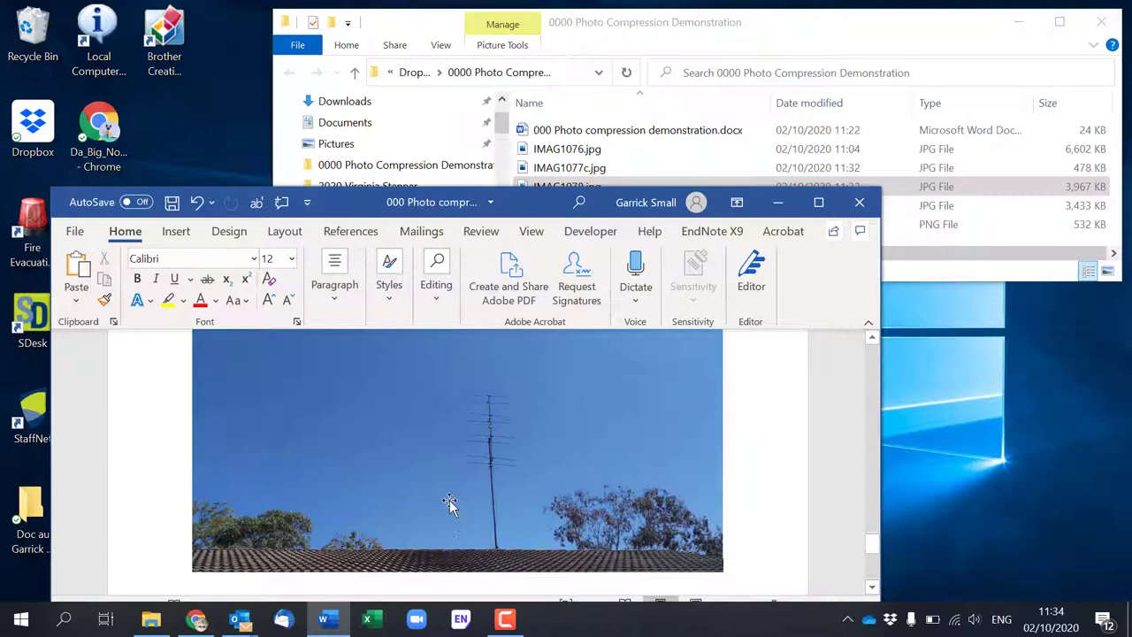
Insert IMAG1079.jpg from the folder at the antenna photo in the report
left_click(839, 29)
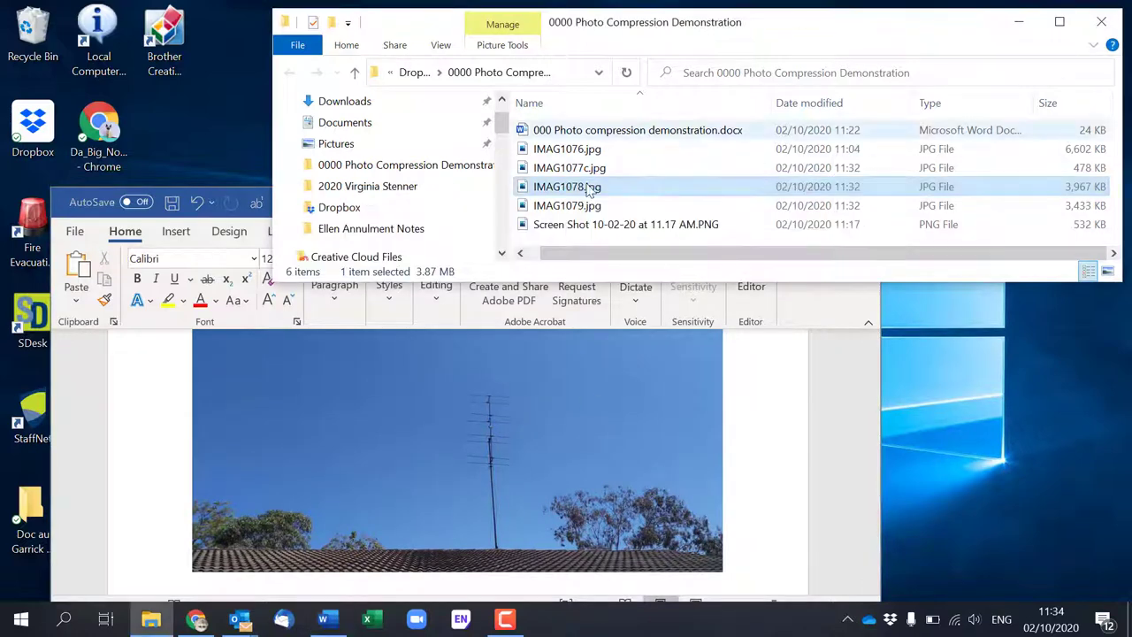
left_click(553, 206)
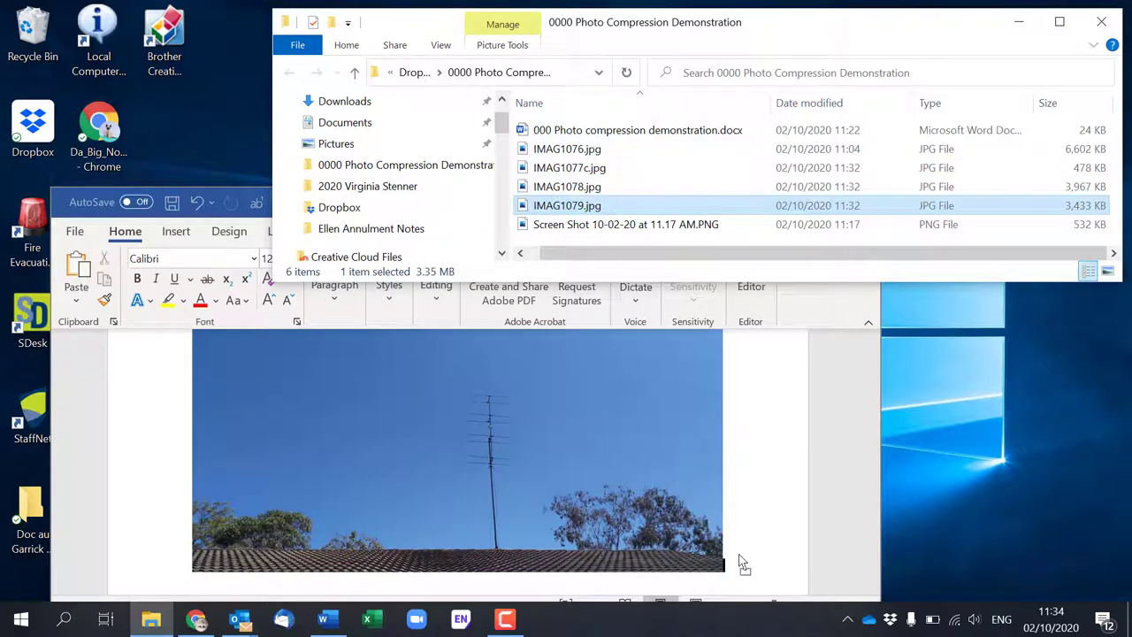
left_click(619, 523)
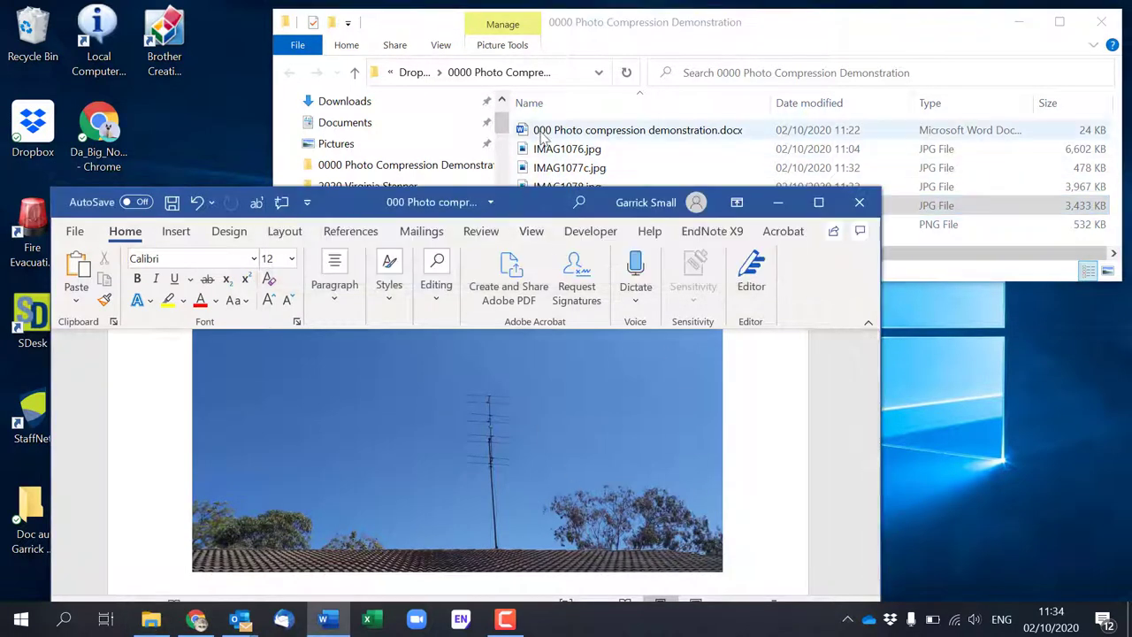
Insert Screen Shot 10-02-20 at 11.17 AM.PNG into the blank area below the antenna photo on page 3
left_click(731, 25)
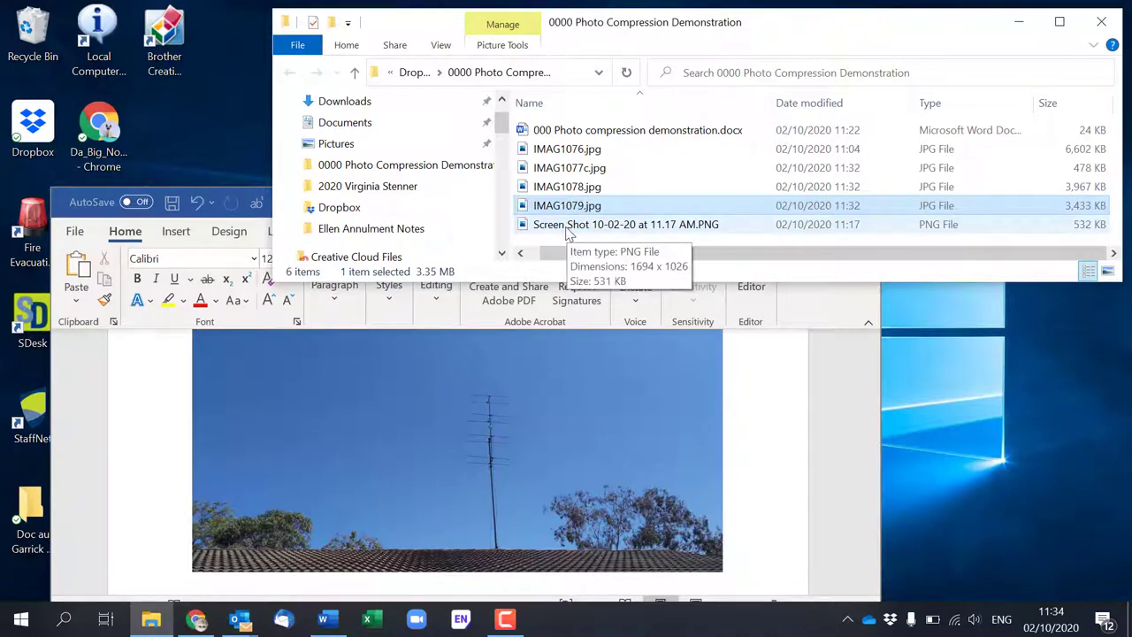
left_click(760, 501)
scroll(763, 502, "down", 1)
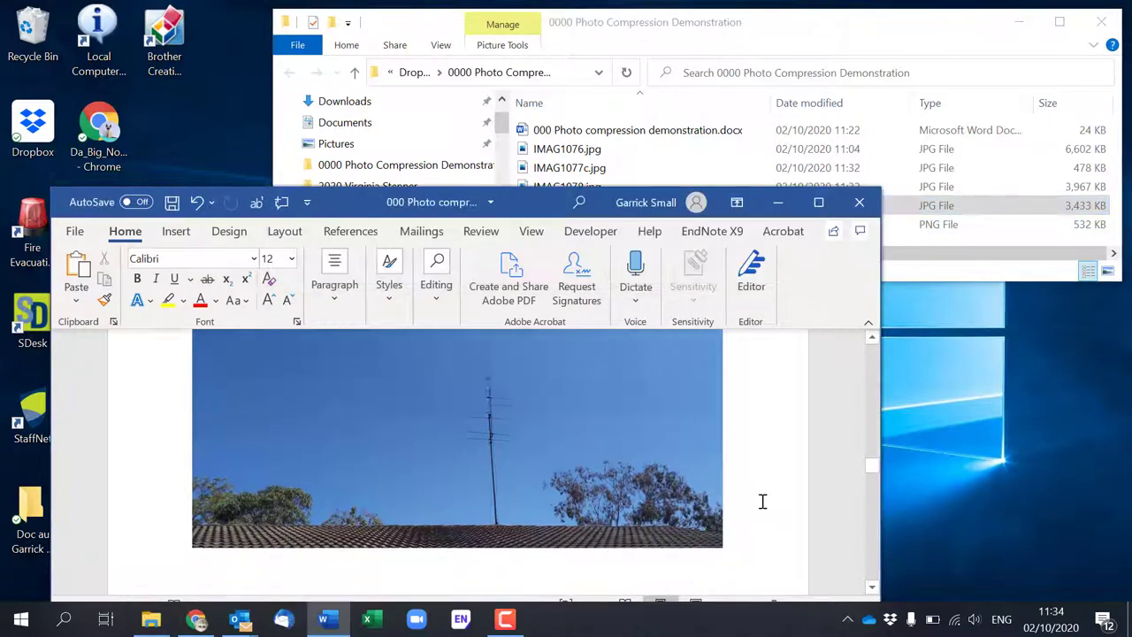
scroll(762, 501, "down", 5)
left_click(771, 55)
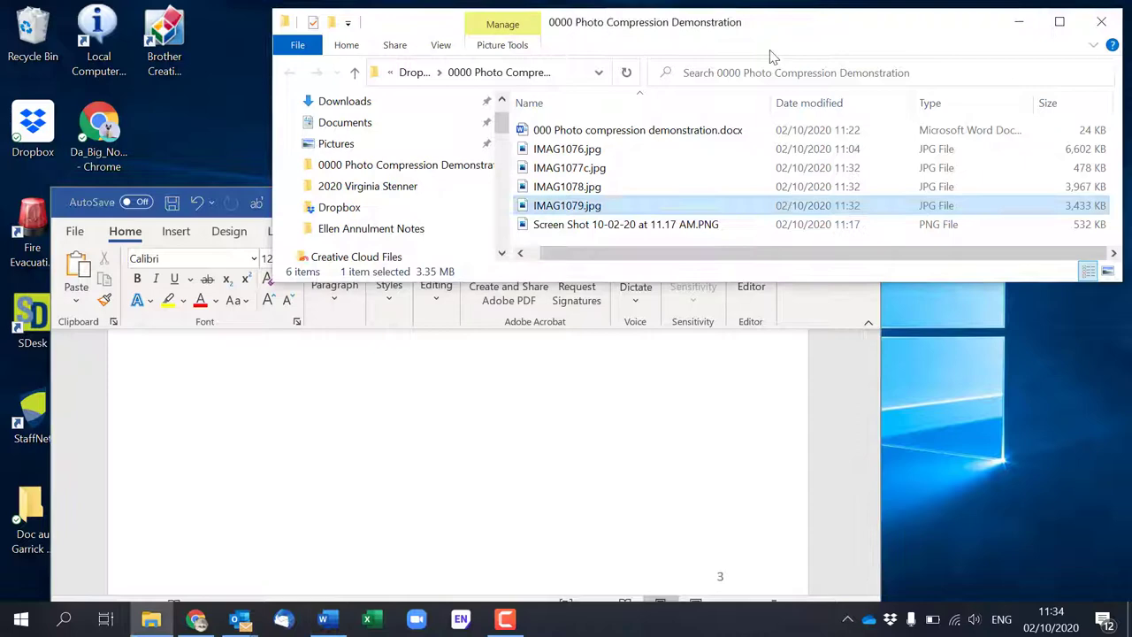
left_click(553, 227)
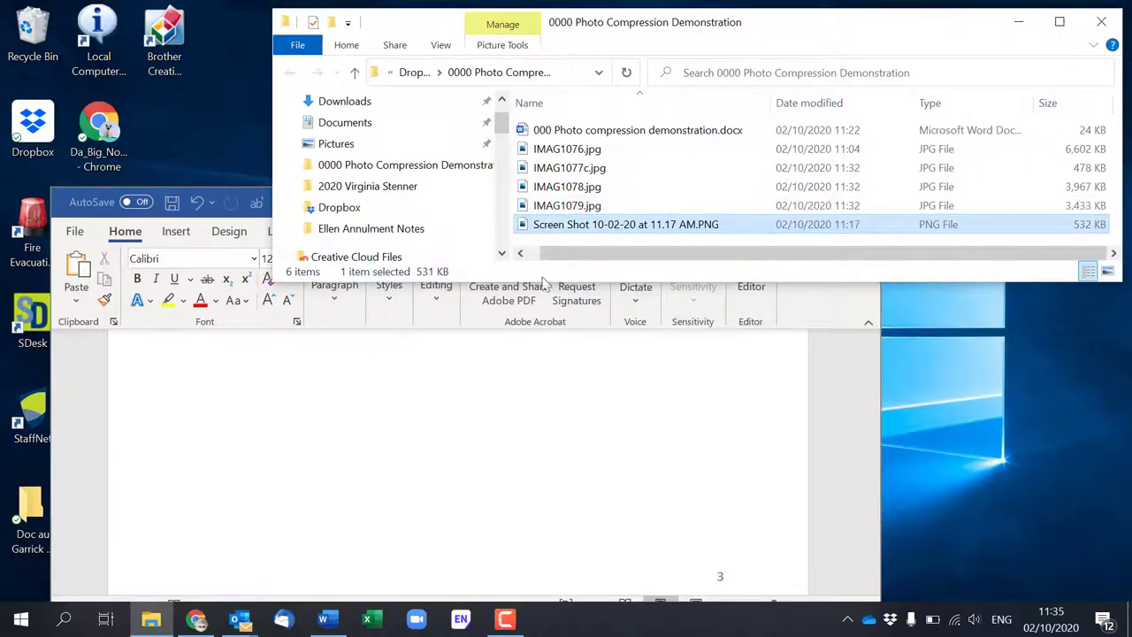
left_click(365, 401)
scroll(426, 400, "up", 2)
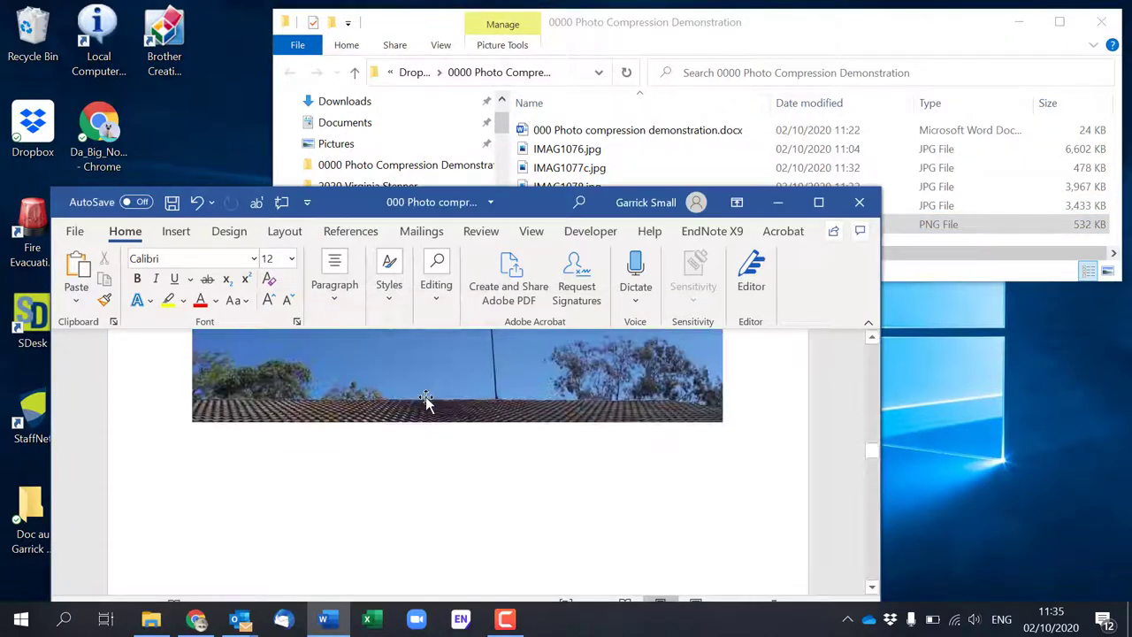
scroll(426, 399, "up", 1)
scroll(429, 400, "down", 4)
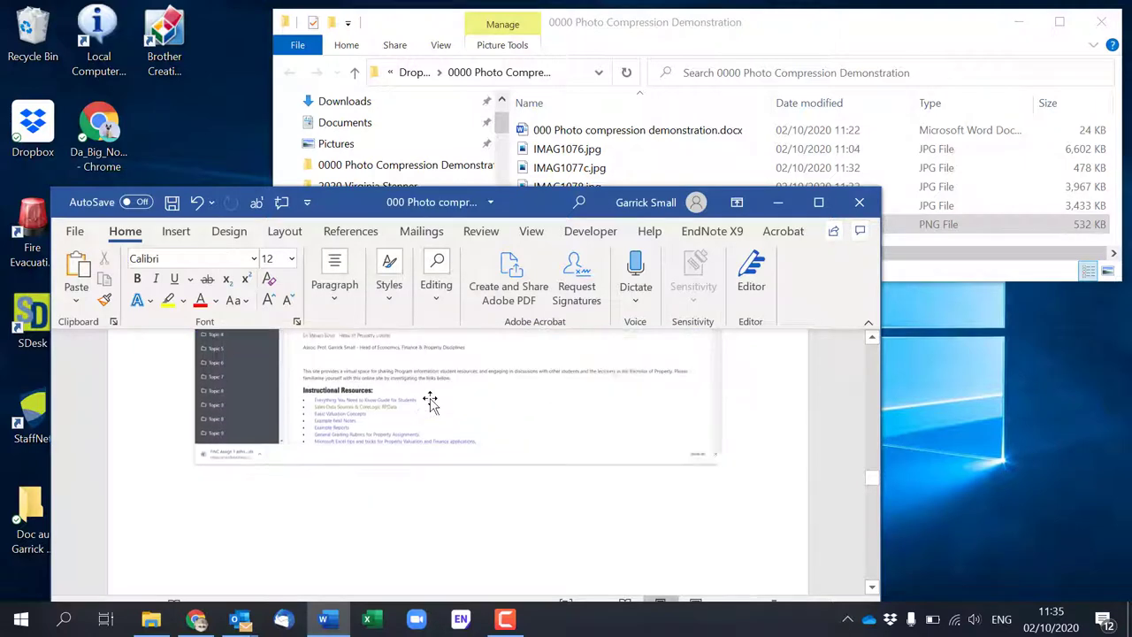
scroll(431, 402, "up", 4)
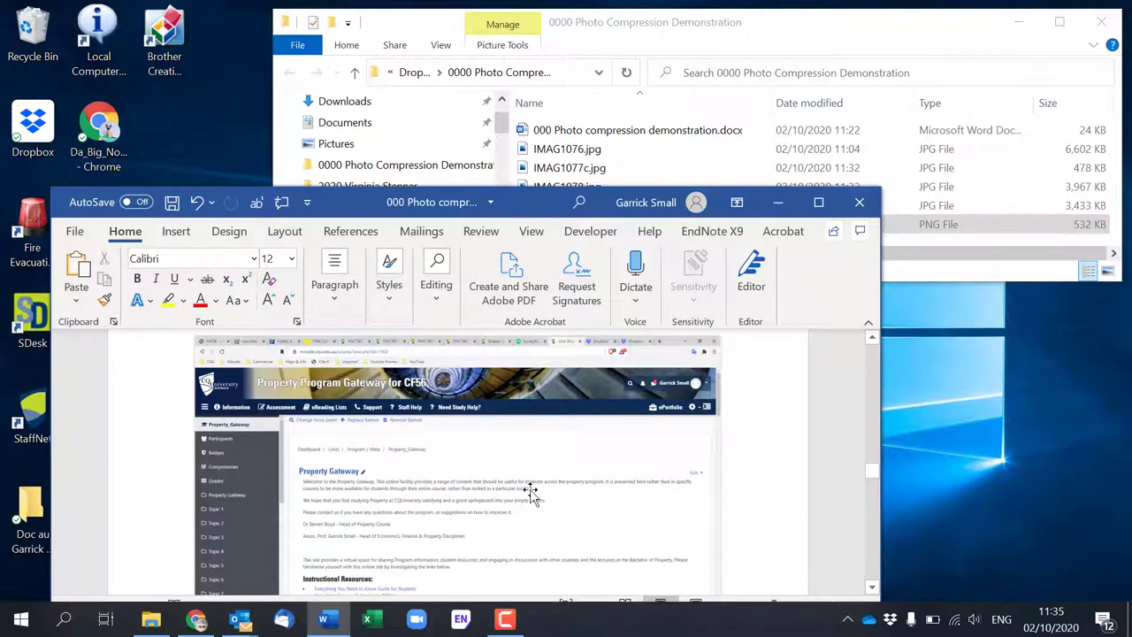
Save a copy of the report in the same folder as the Word document "000 Photo compression demonstration FAT"
left_click(76, 232)
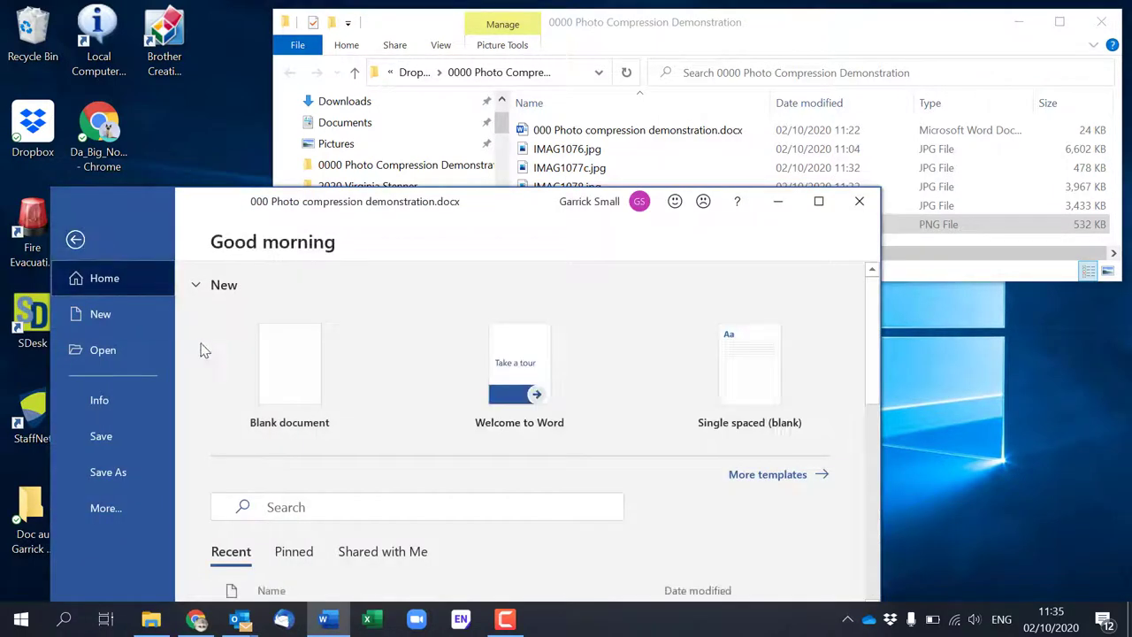
left_click(127, 472)
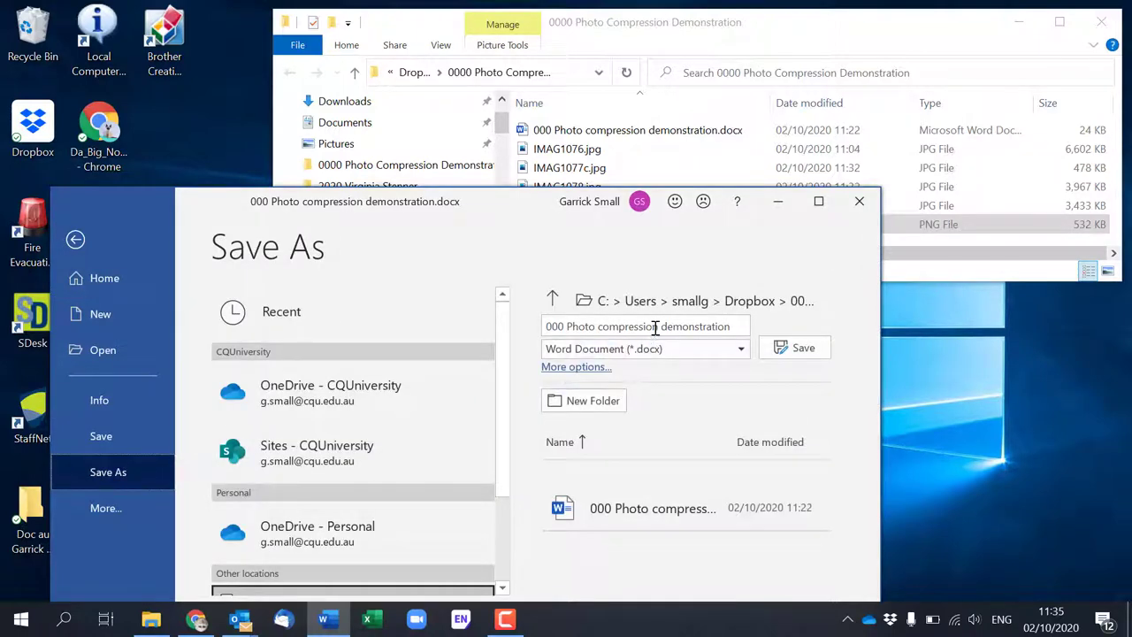
left_click(655, 328)
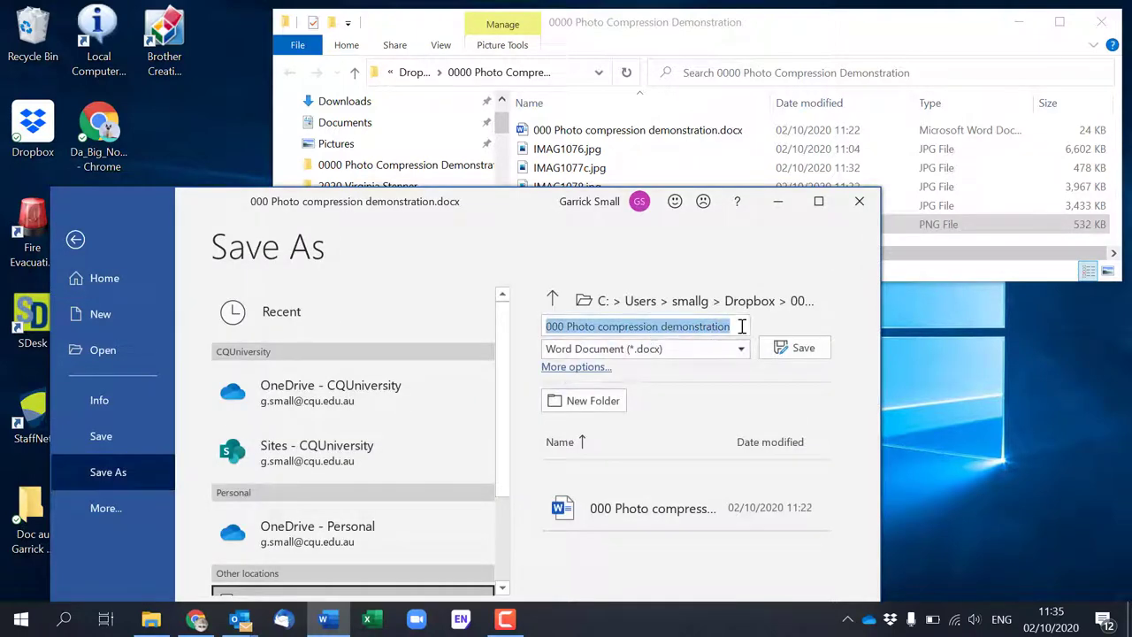
left_click(741, 327)
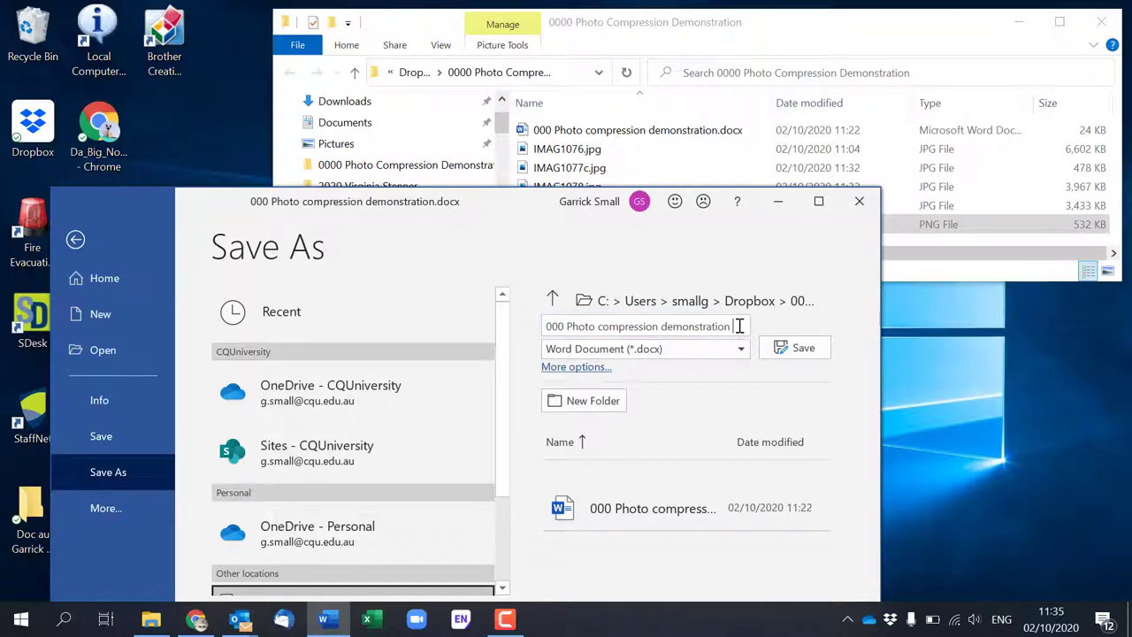
type("FAT")
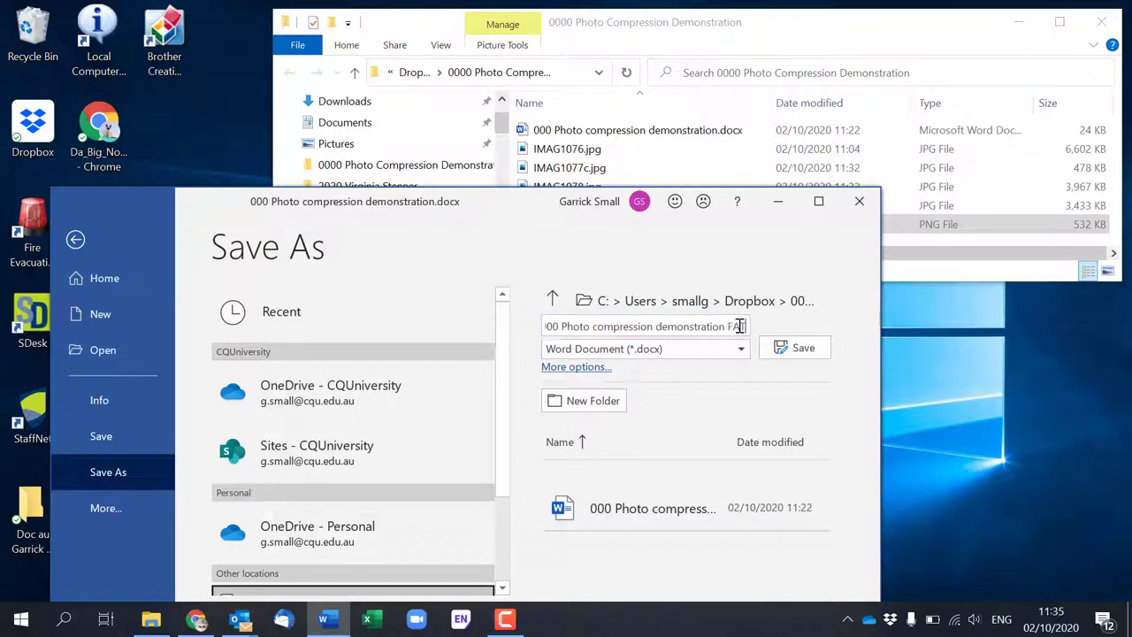
left_click(800, 348)
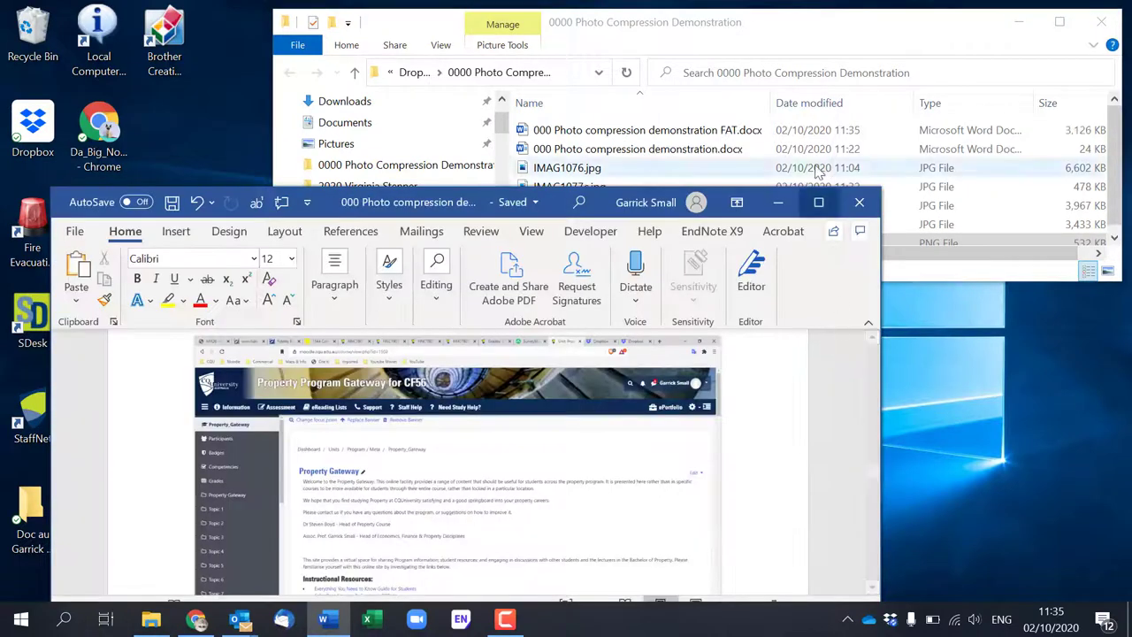
Compare the file sizes of the FAT copy, the original document and the source images in the folder
left_click(879, 31)
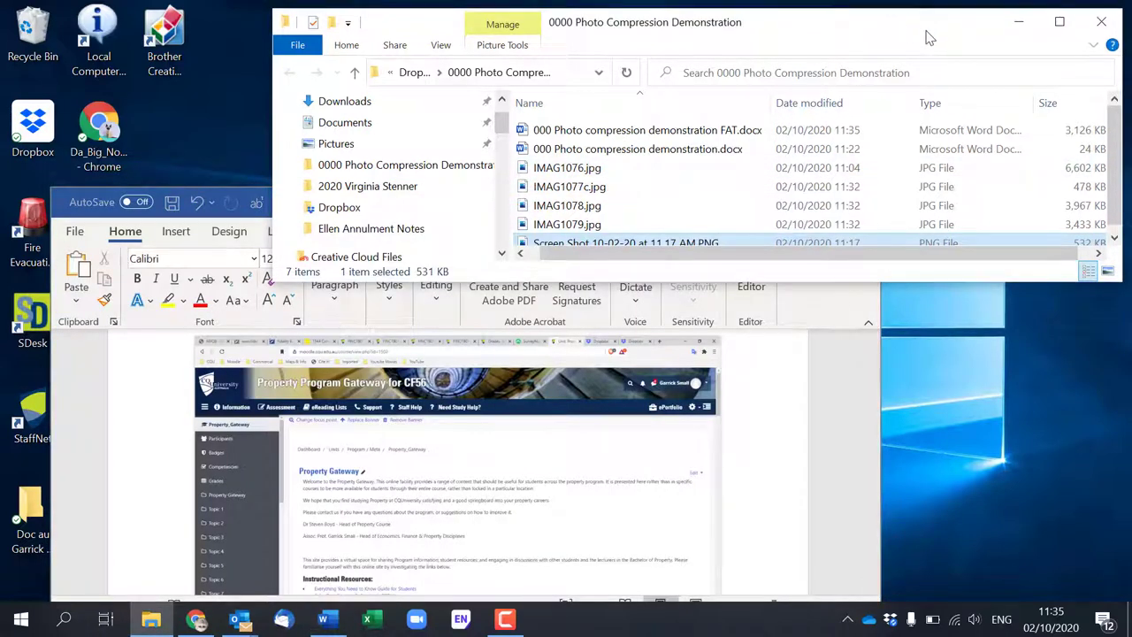
left_click_drag(273, 134, 160, 110)
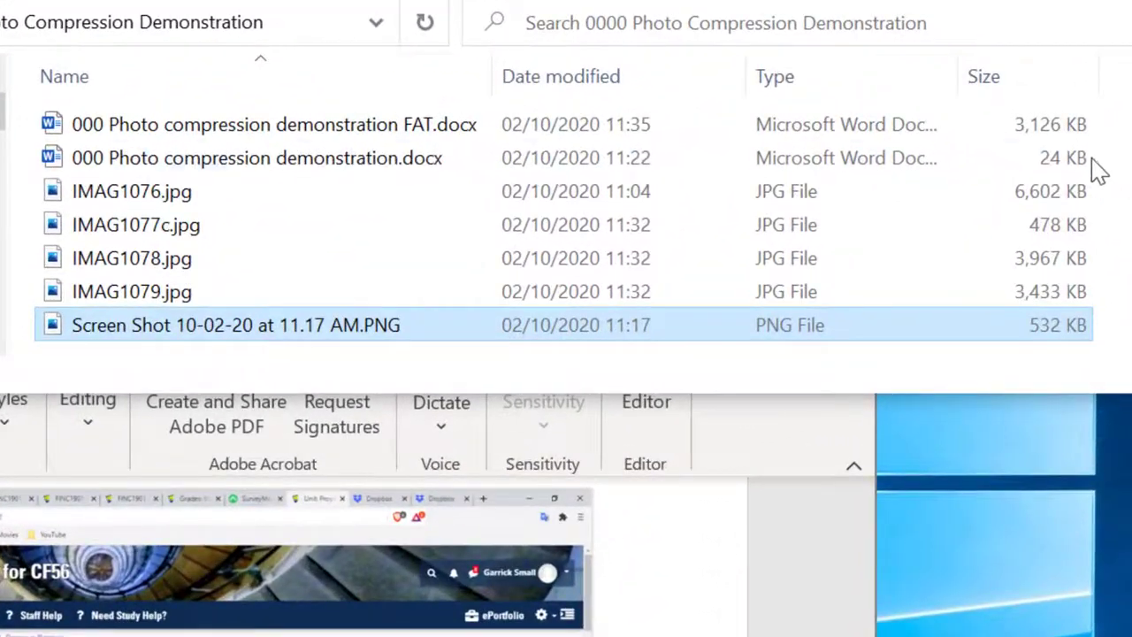
left_click(1100, 154)
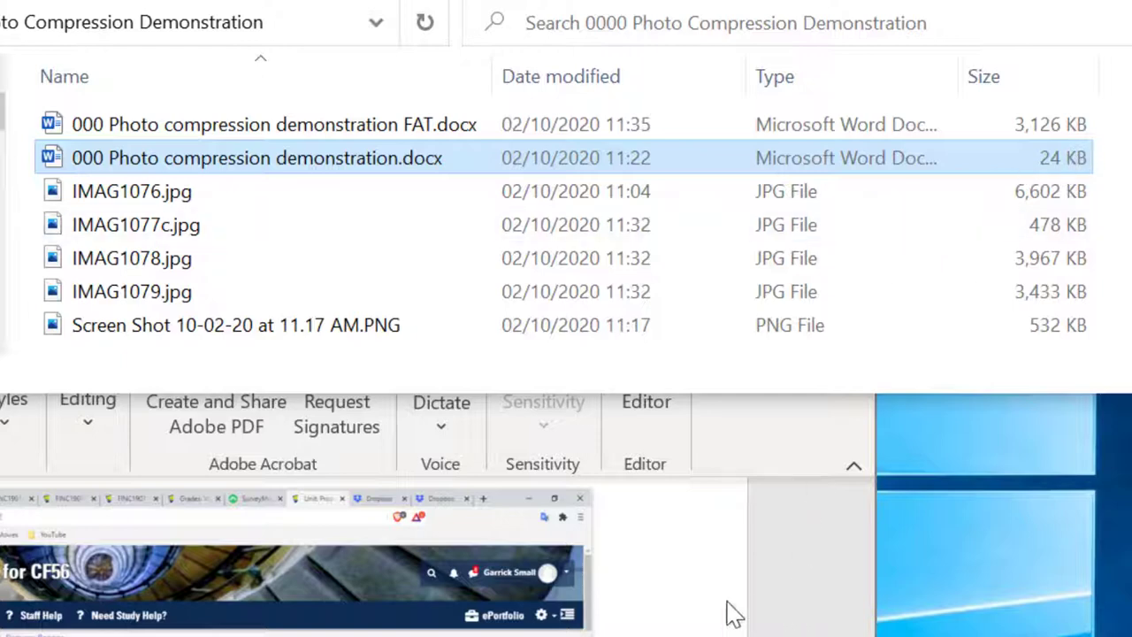
Return to the maximized report and shrink the antenna photo on page 3 to roughly 60 percent of its width, keeping its proportions
left_click(819, 522)
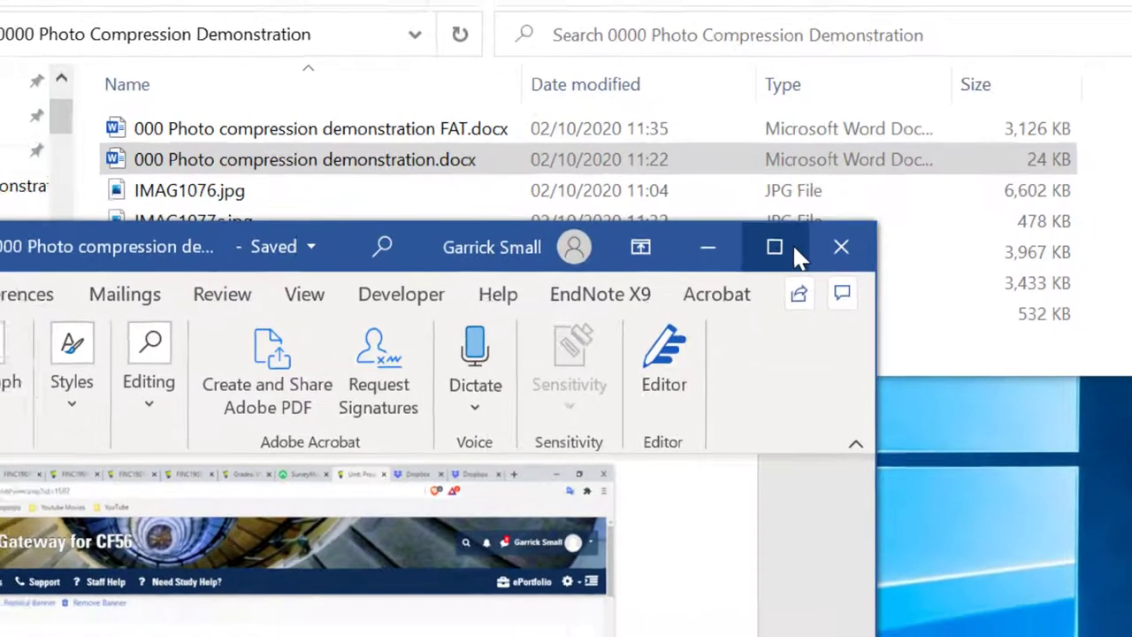
left_click(793, 249)
scroll(837, 300, "up", 8)
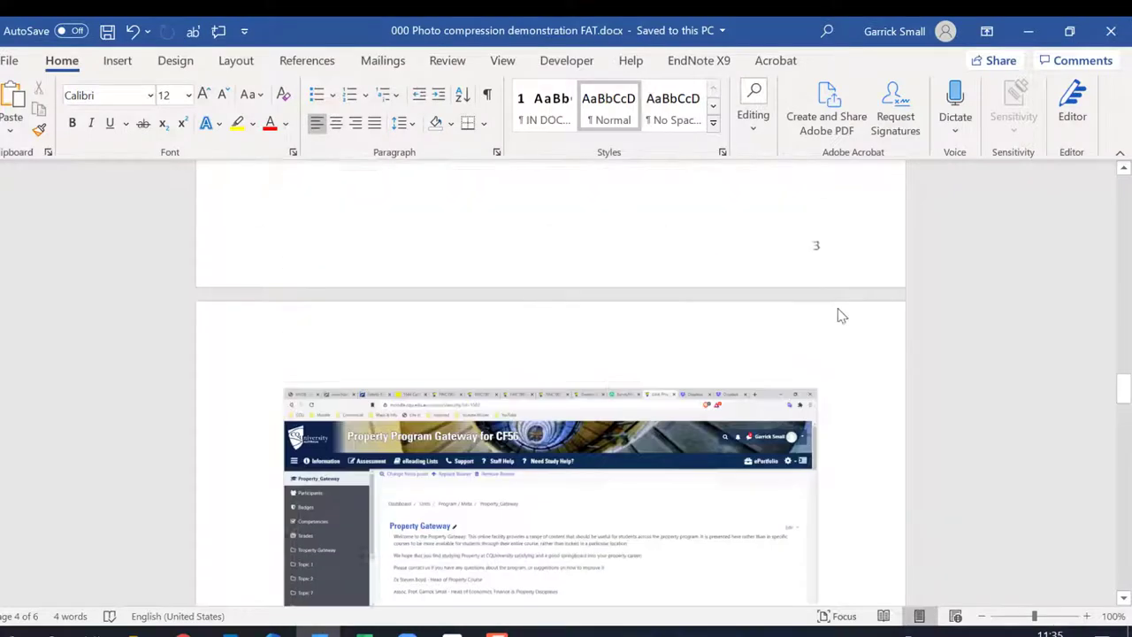
scroll(837, 307, "up", 5)
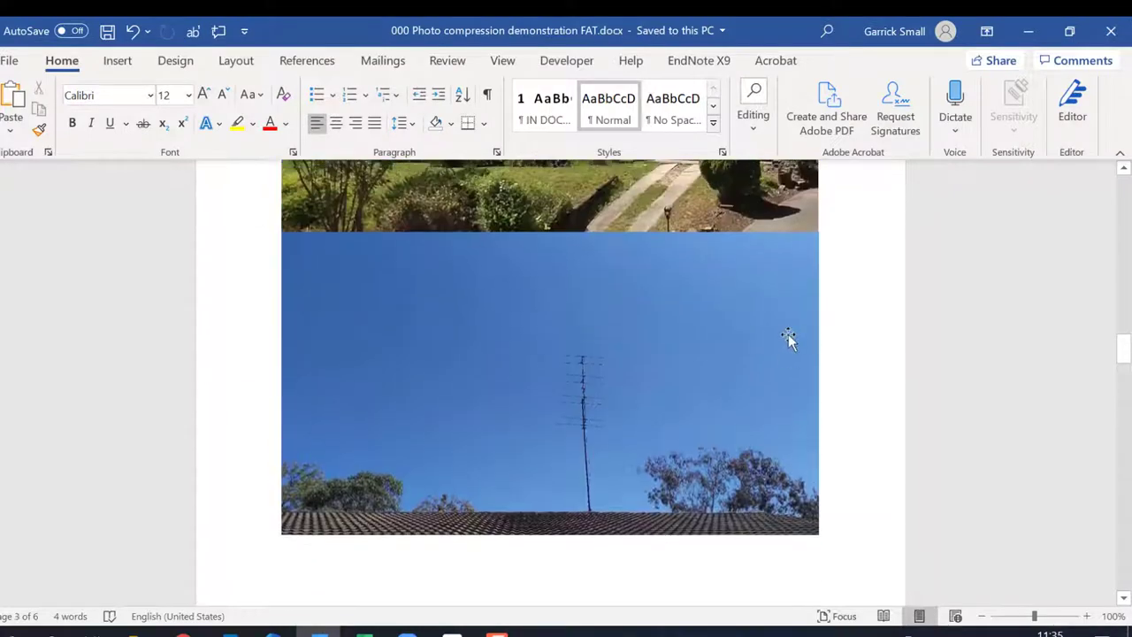
left_click(736, 351)
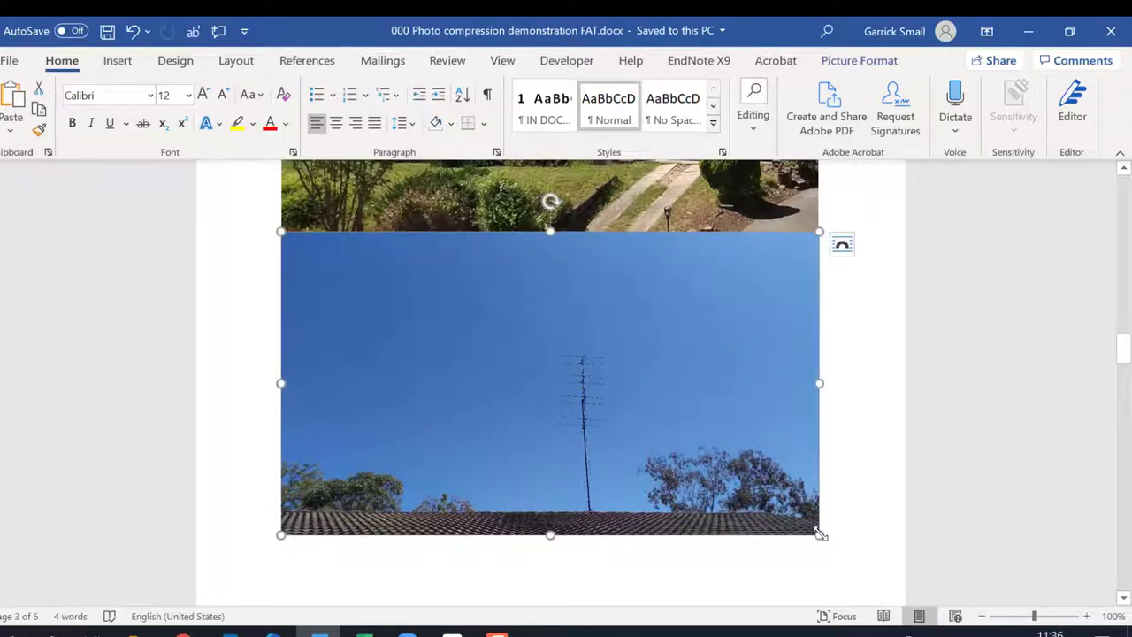
left_click_drag(820, 534, 598, 408)
Resize the house photo above the antenna photo proportionally so it is slightly wider than the text area
scroll(710, 448, "up", 3)
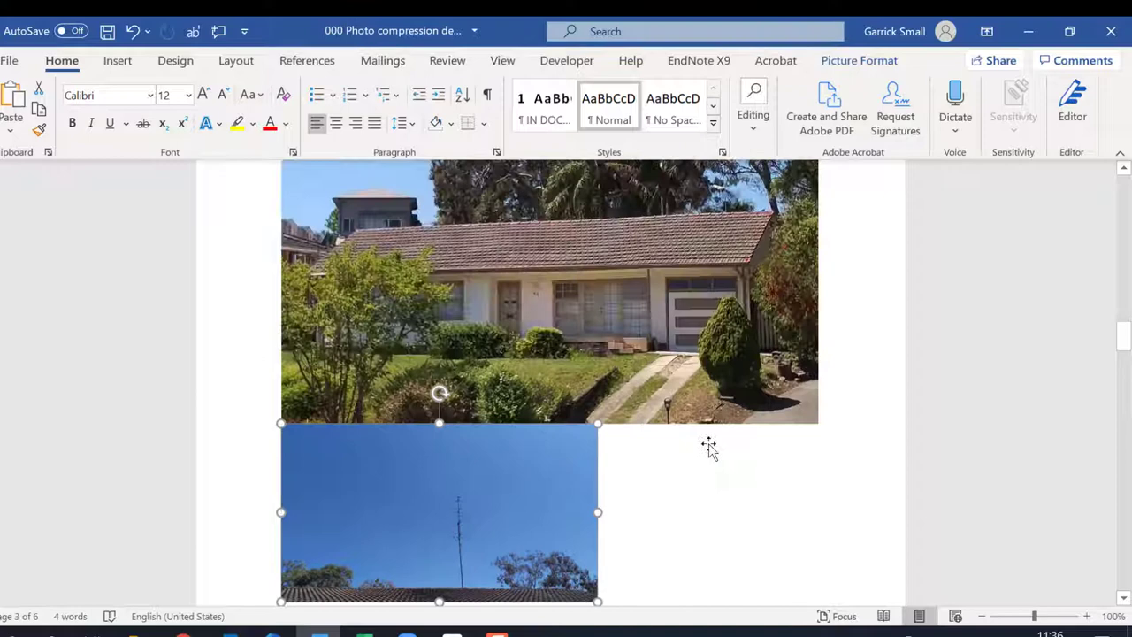
left_click(686, 385)
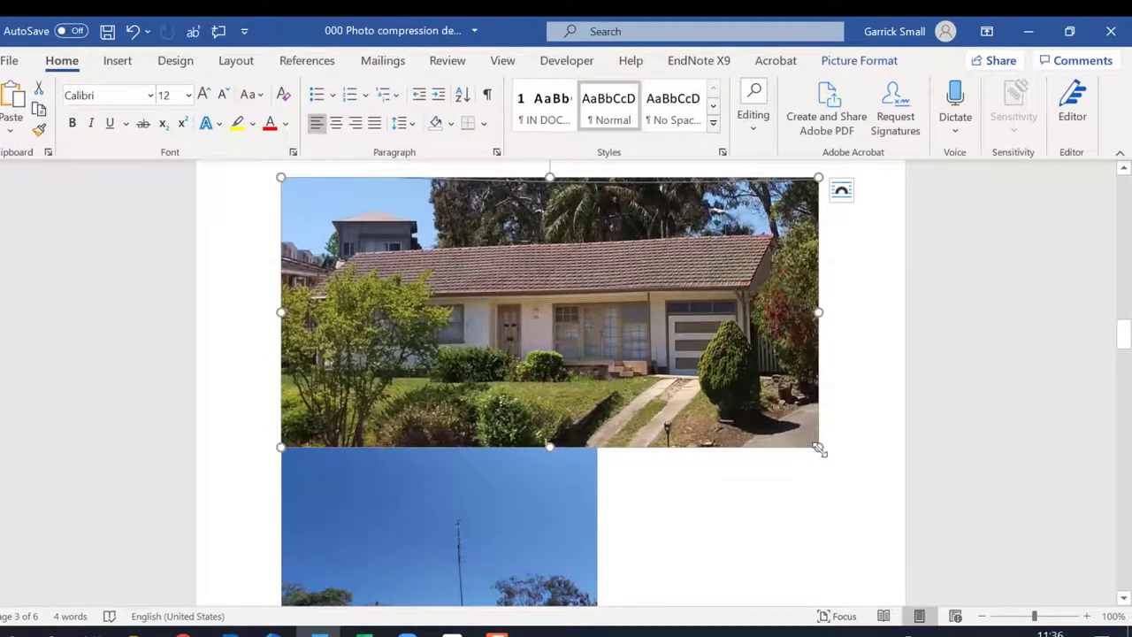
left_click_drag(819, 449, 721, 399)
left_click_drag(778, 424, 834, 447)
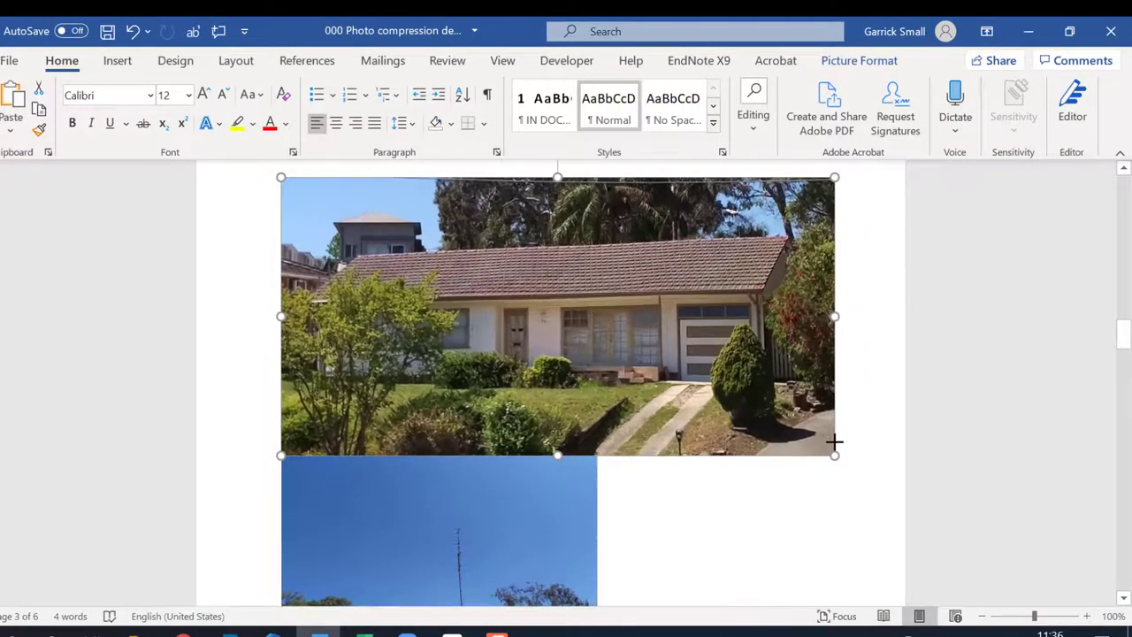
Shrink the mailbox photo on page 2 proportionally to about 13.6 cm high and 7.6 cm wide
scroll(747, 407, "up", 5)
scroll(747, 407, "up", 5)
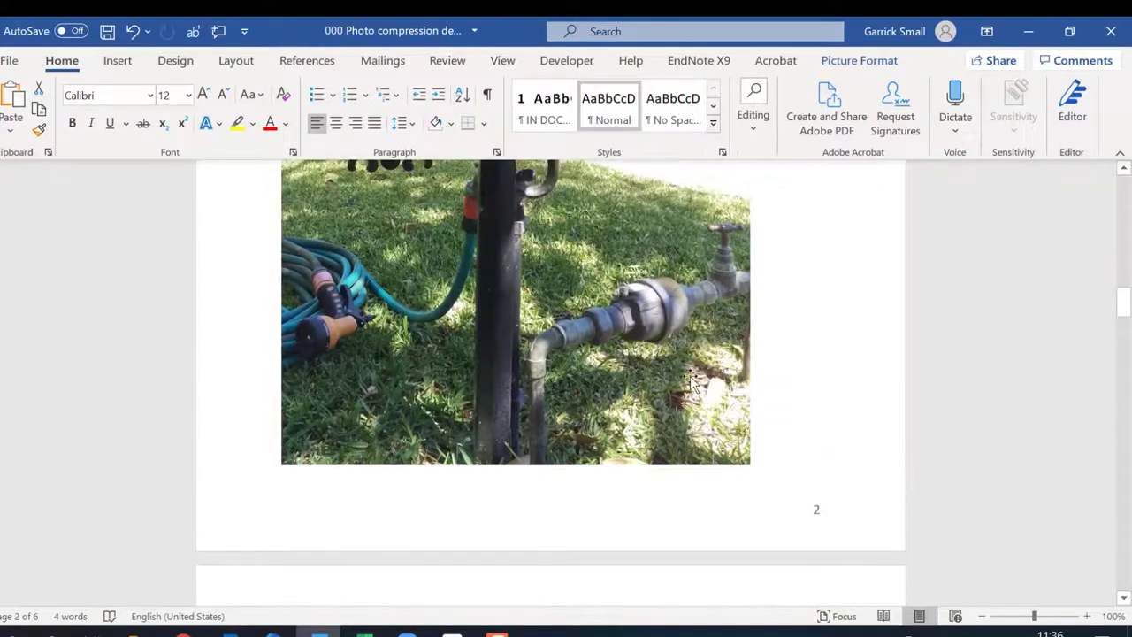
left_click(733, 460)
scroll(717, 516, "down", 2)
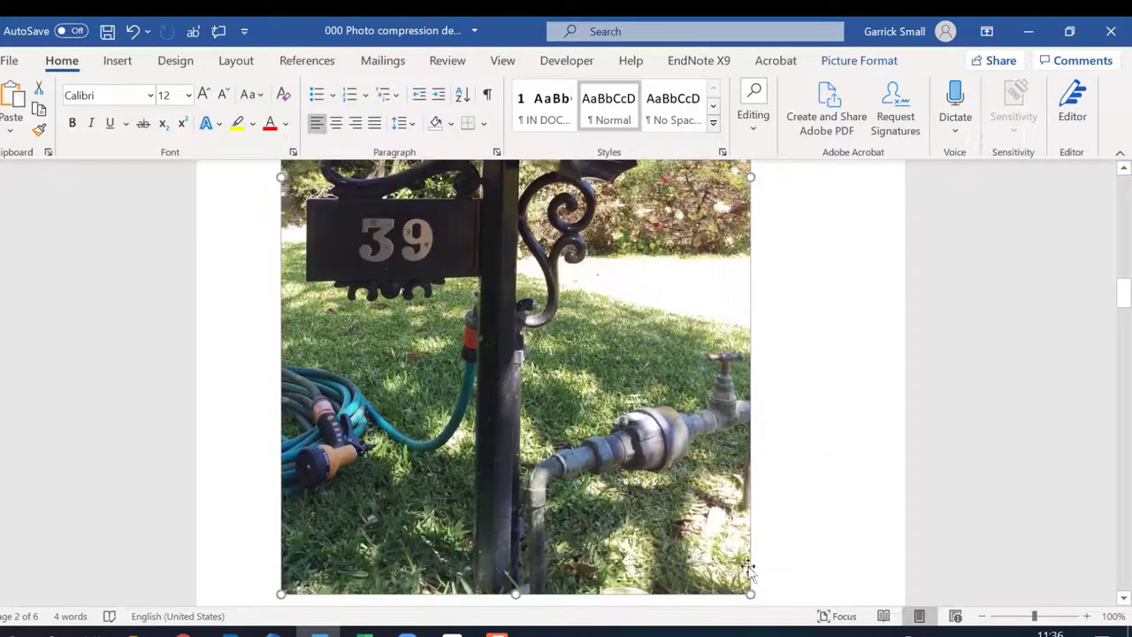
left_click_drag(751, 598, 741, 577)
left_click_drag(571, 329, 434, 218)
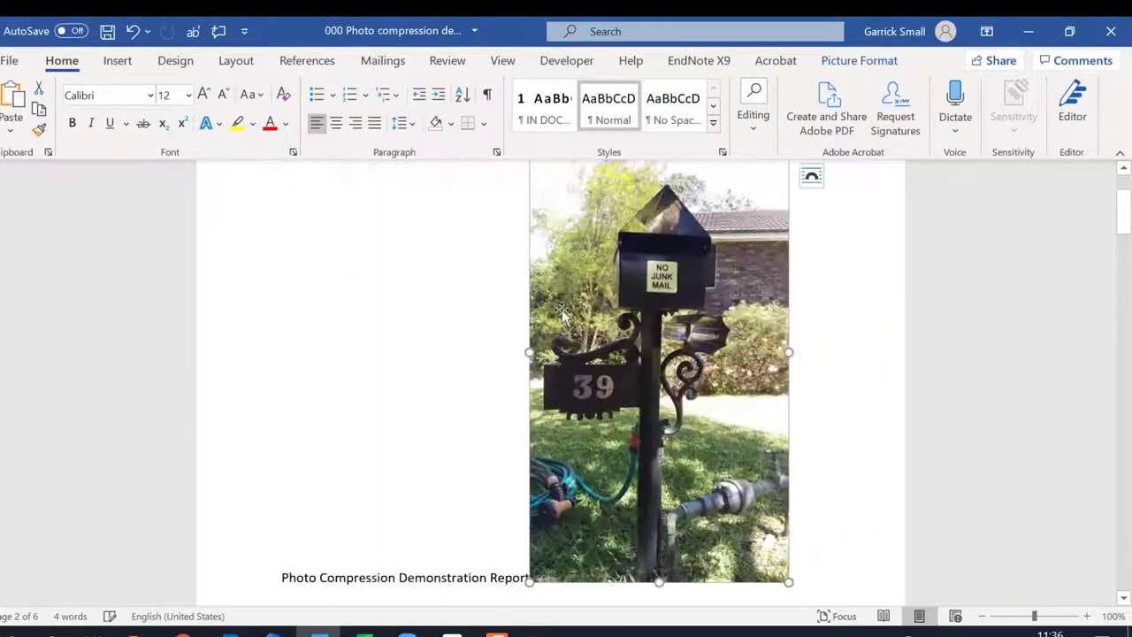
scroll(593, 386, "up", 2)
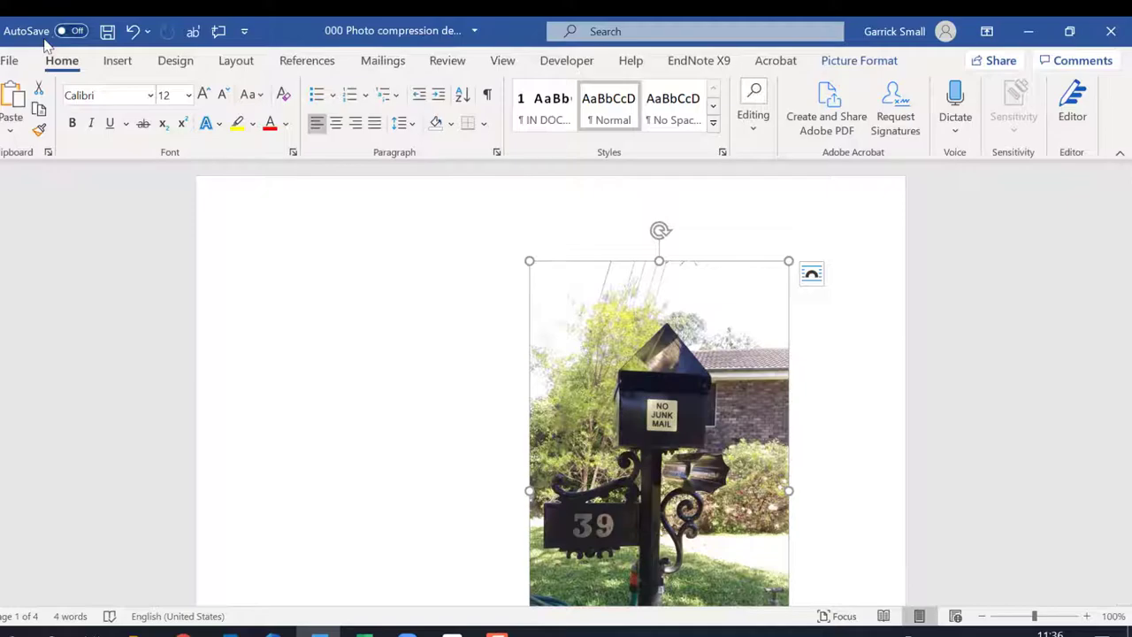
Save a copy of the report in the same folder as the Word document "000 Photo compression demonstration FAT 1"
left_click(11, 61)
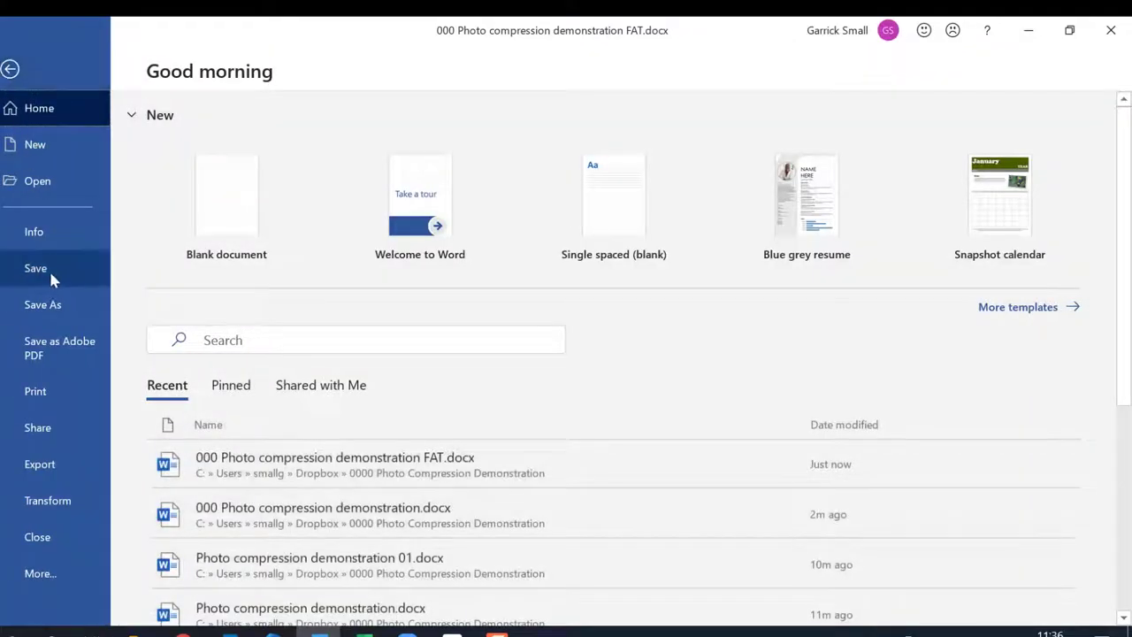
left_click(52, 304)
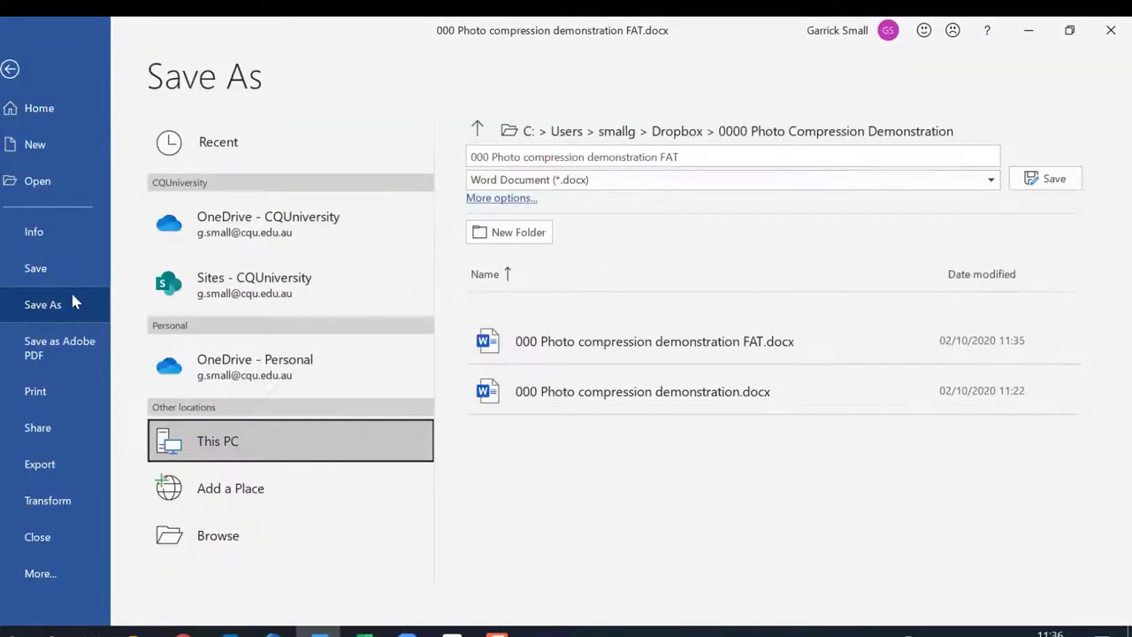
left_click(688, 154)
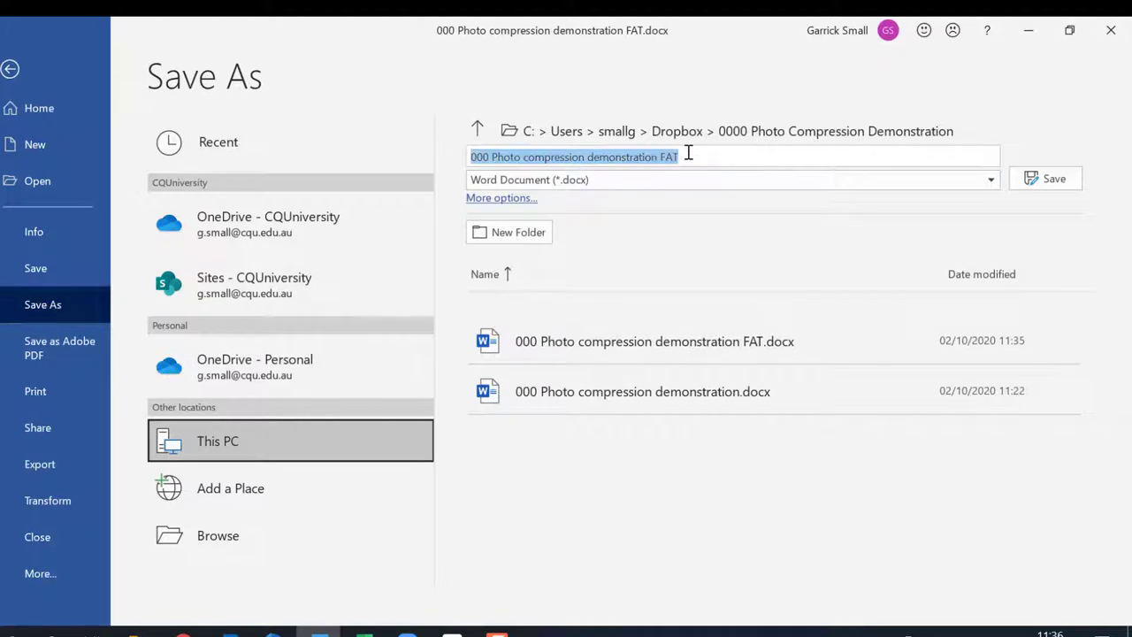
left_click(688, 154)
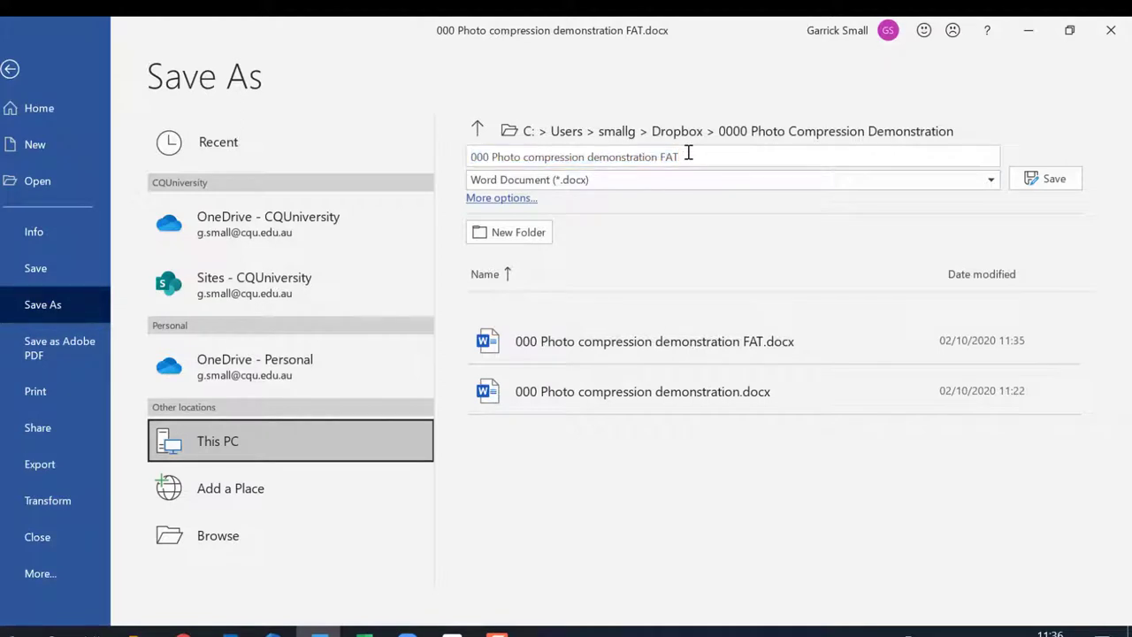
left_click(1031, 179)
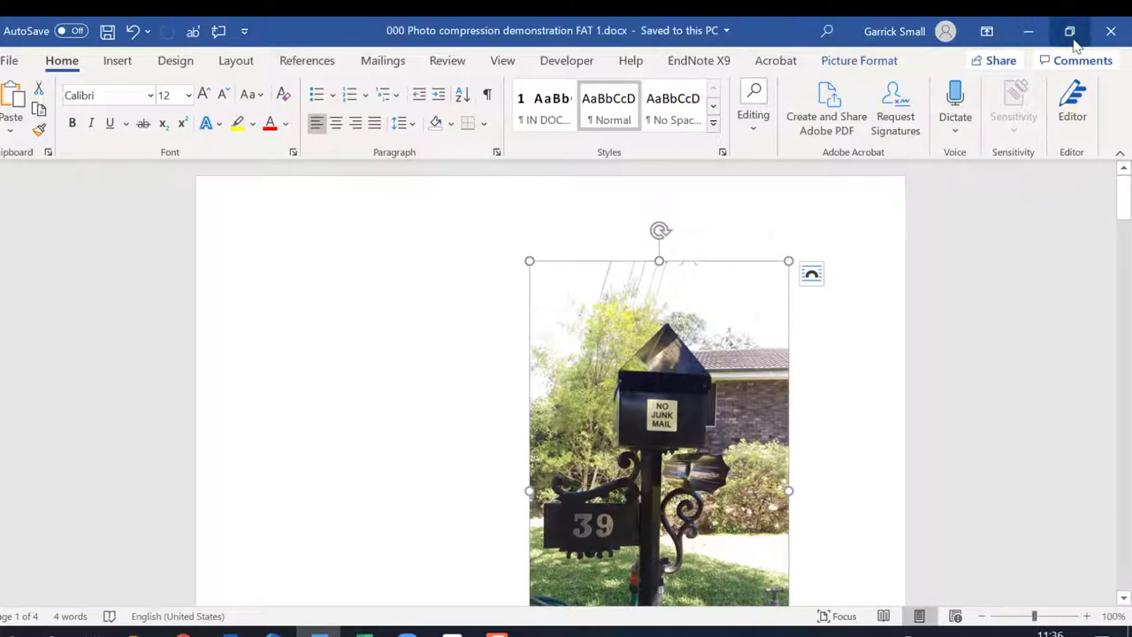
Compare the file size of the FAT 1 copy with the other files in the folder and review the resized photos in the report
left_click(1070, 31)
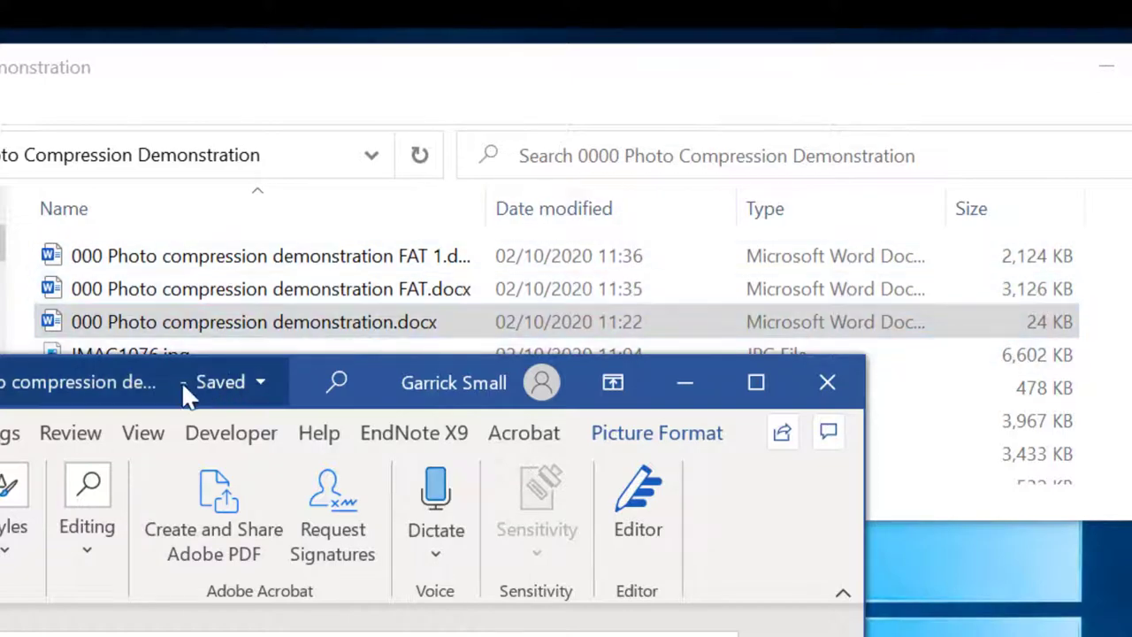
left_click_drag(182, 381, 315, 344)
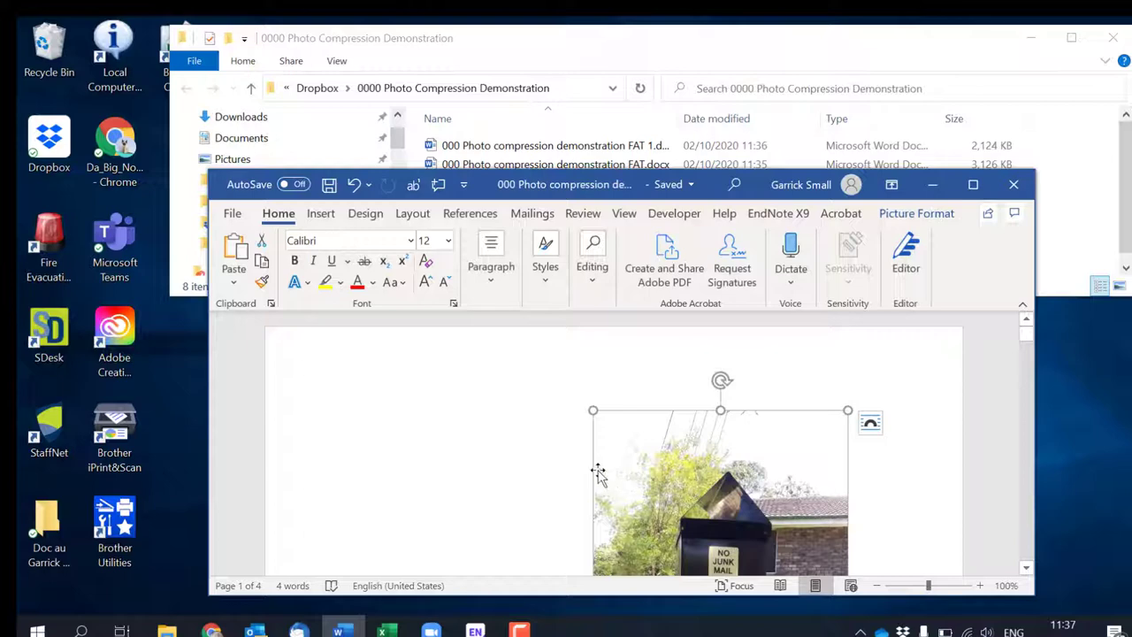
scroll(549, 465, "down", 3)
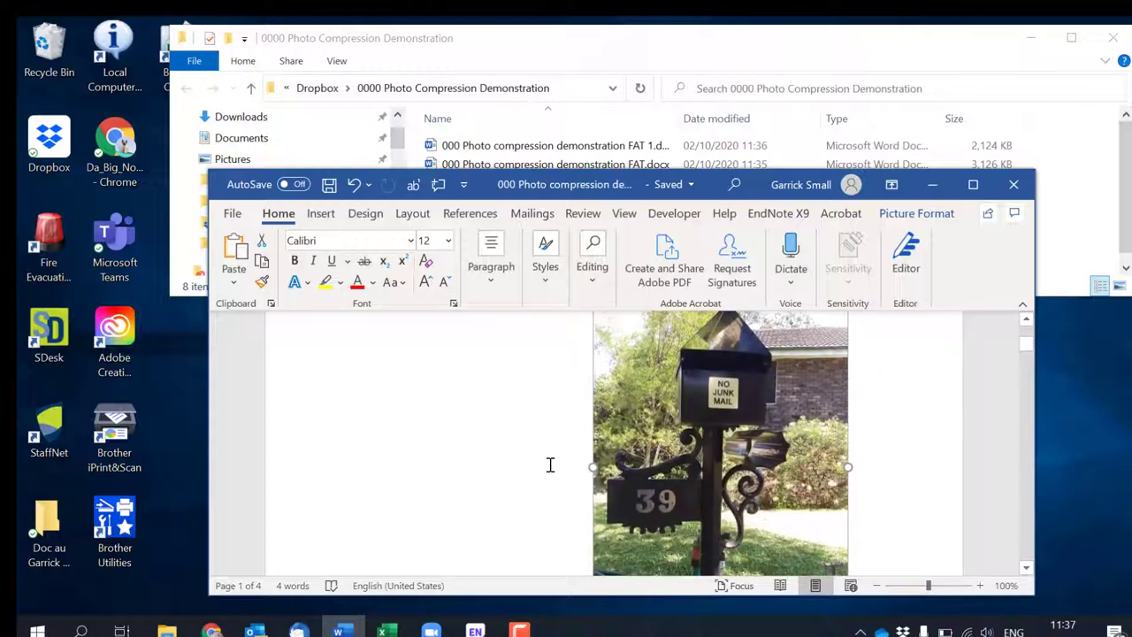
scroll(550, 466, "down", 1)
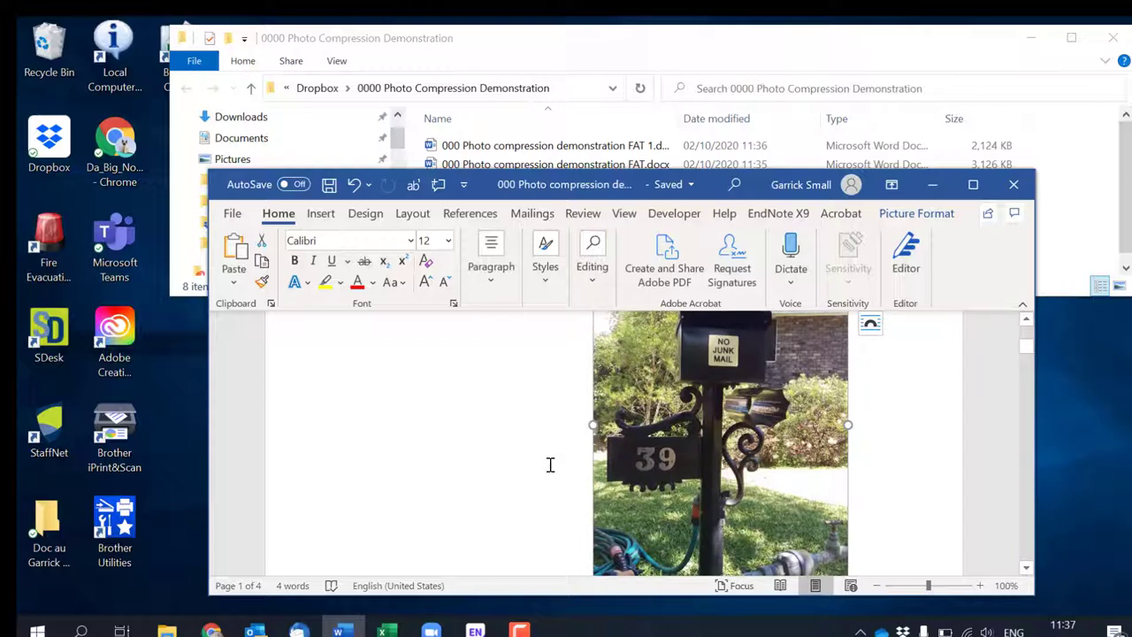
scroll(549, 466, "down", 2)
scroll(549, 465, "down", 1)
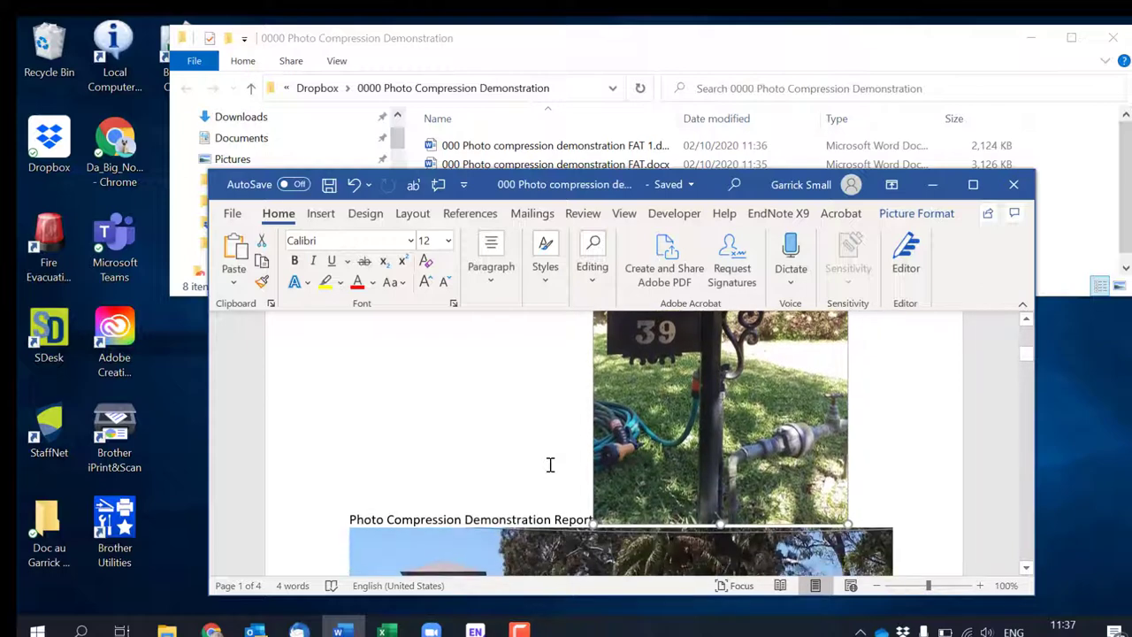
scroll(549, 465, "up", 7)
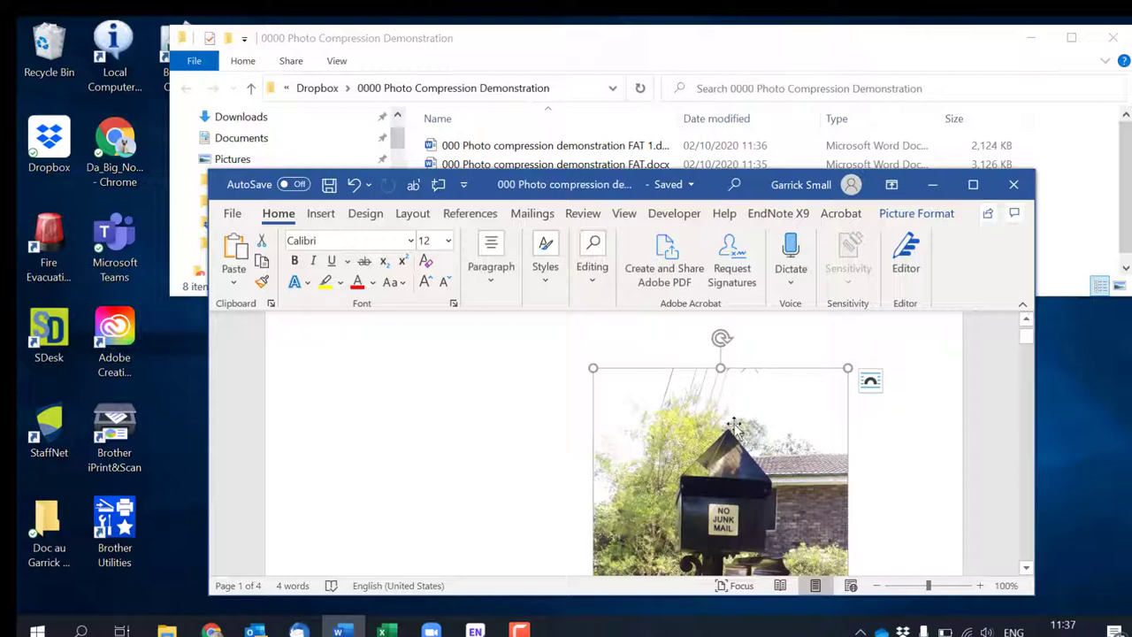
Compress all pictures in the maximized report to Web (150 ppi) resolution, without deleting the cropped areas
left_click(974, 188)
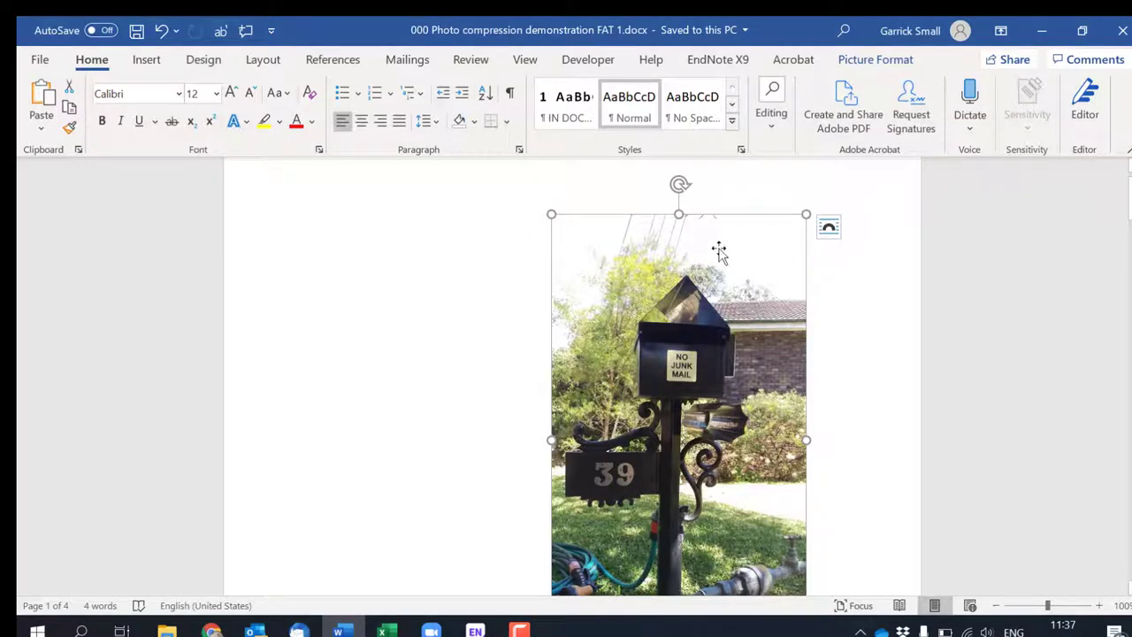
scroll(584, 284, "down", 2)
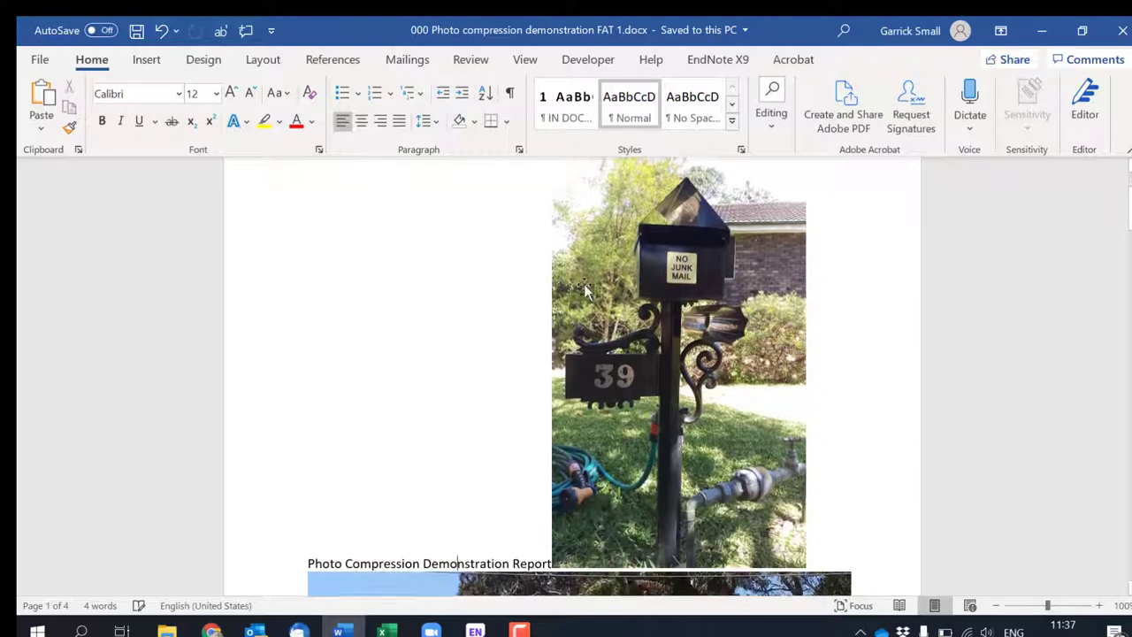
scroll(655, 270, "up", 3)
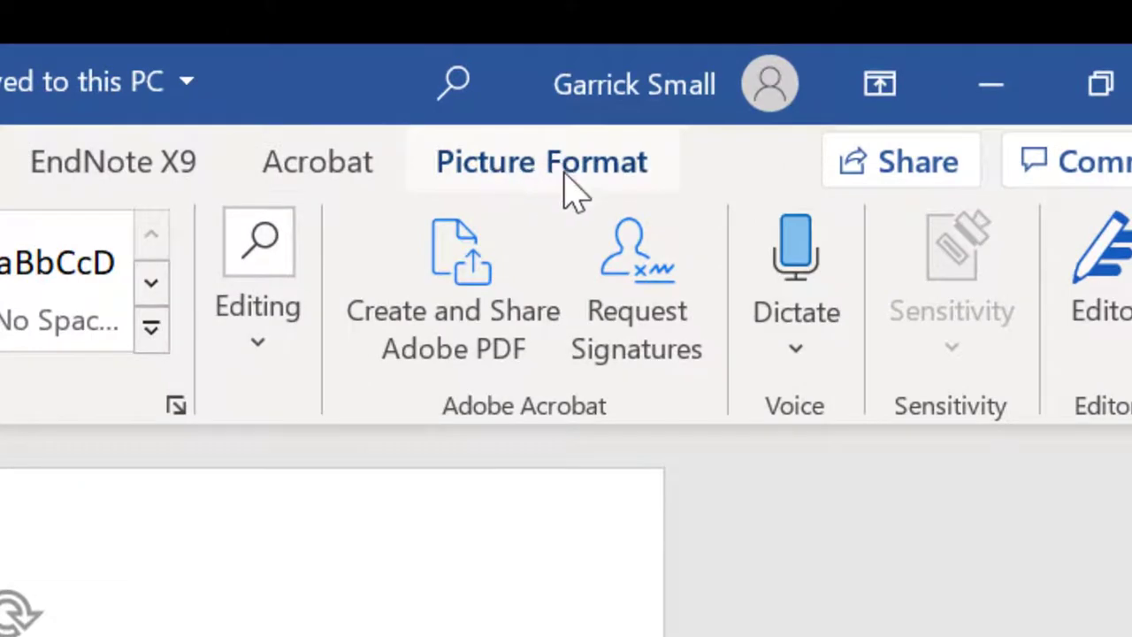
left_click(508, 172)
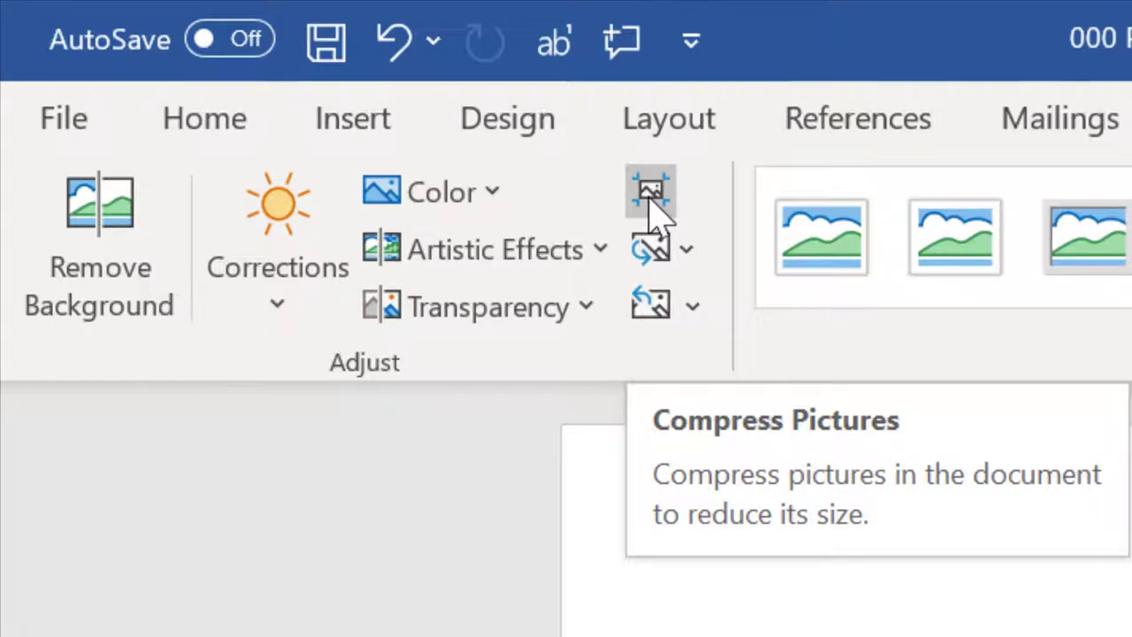
left_click(651, 199)
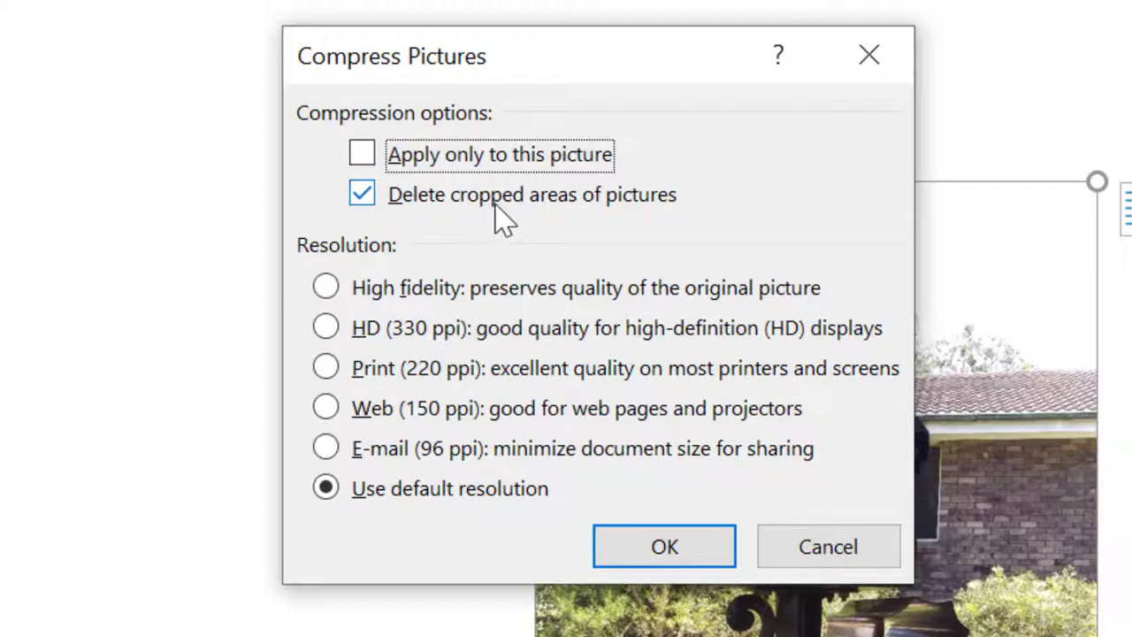
left_click(365, 200)
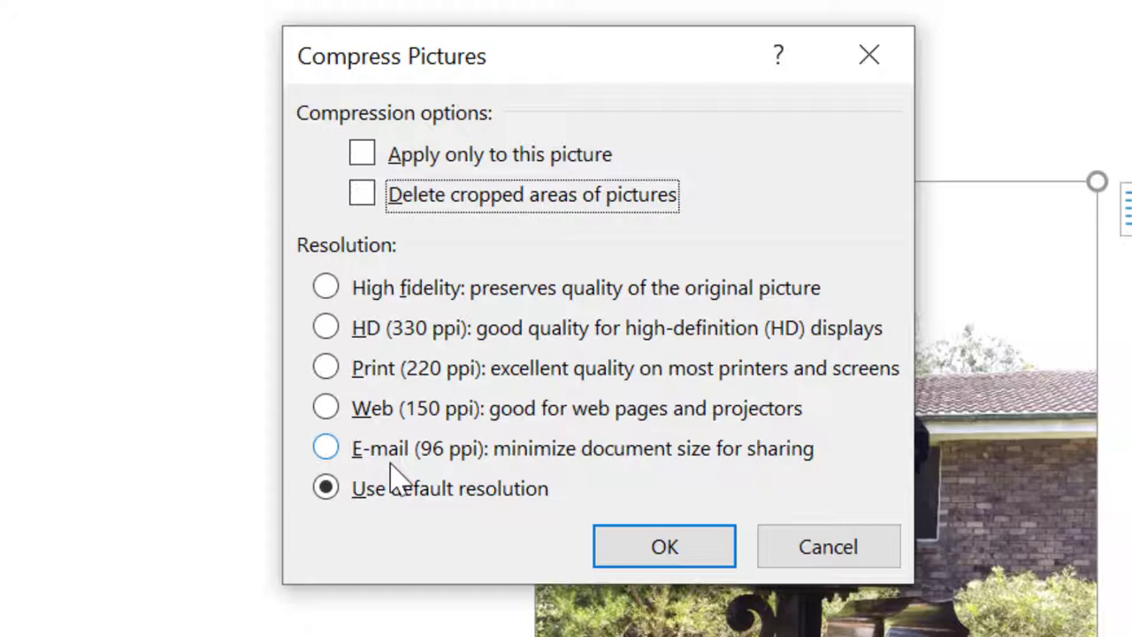
left_click(325, 411)
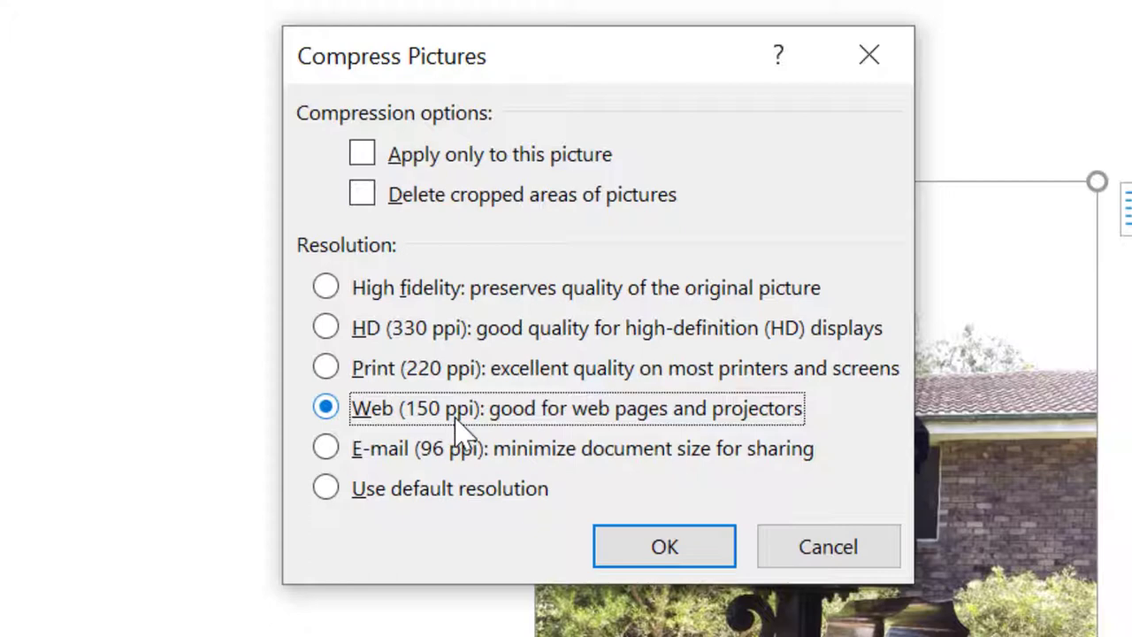
left_click(665, 548)
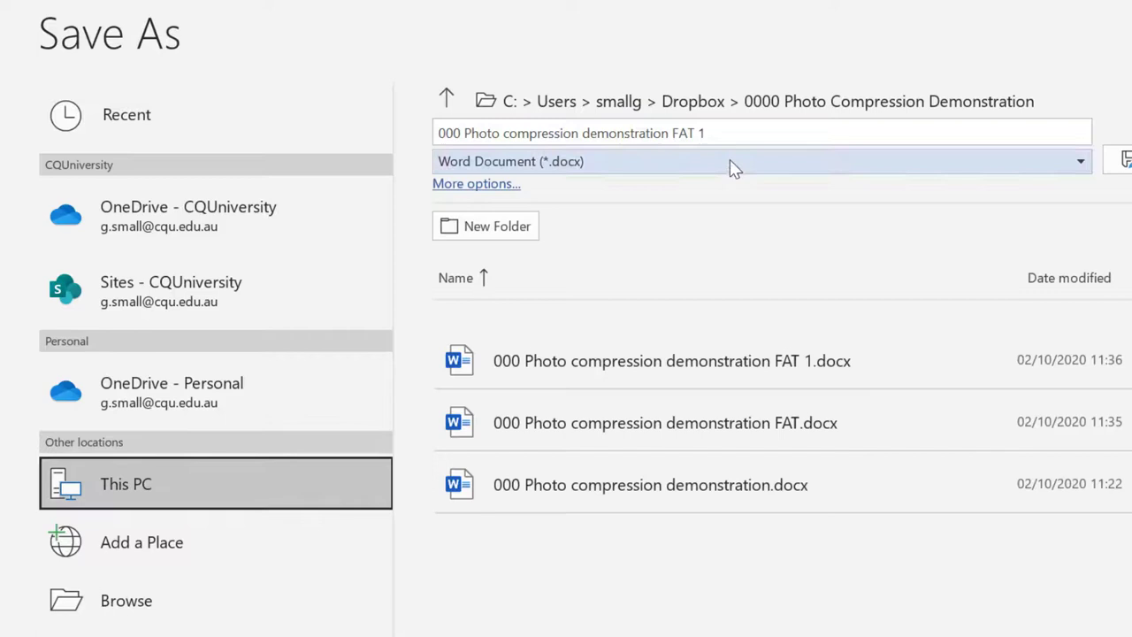
Save a copy as "000 Photo compression demonstration FAT 2" in the same folder and compare its file size with the earlier versions
left_click(730, 140)
left_click(729, 138)
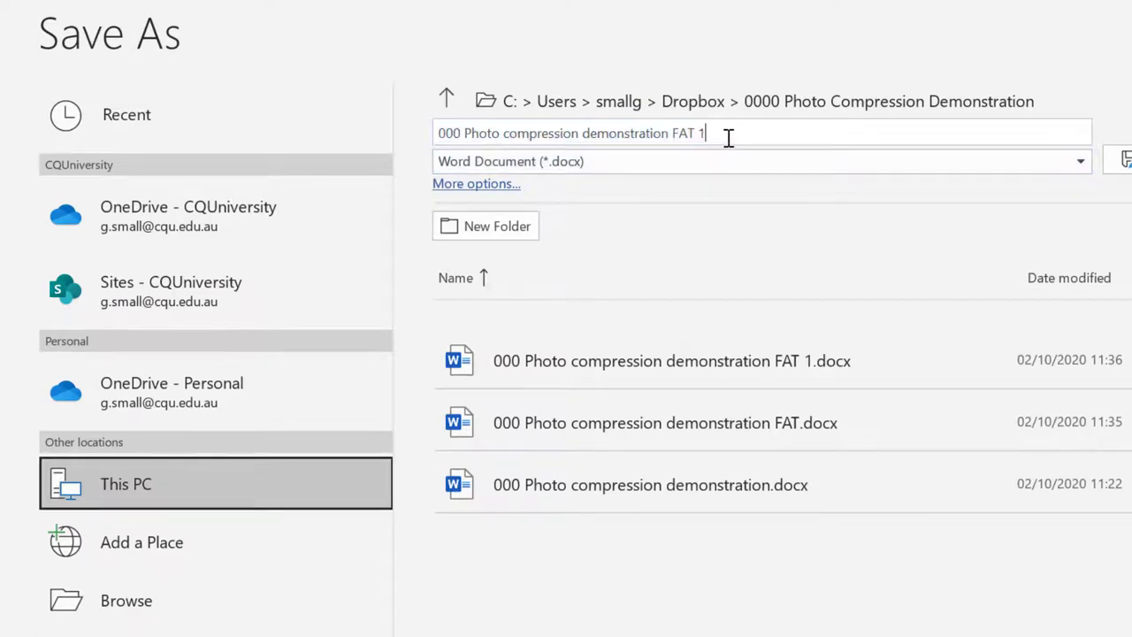
key("BackSpace")
left_click(1122, 160)
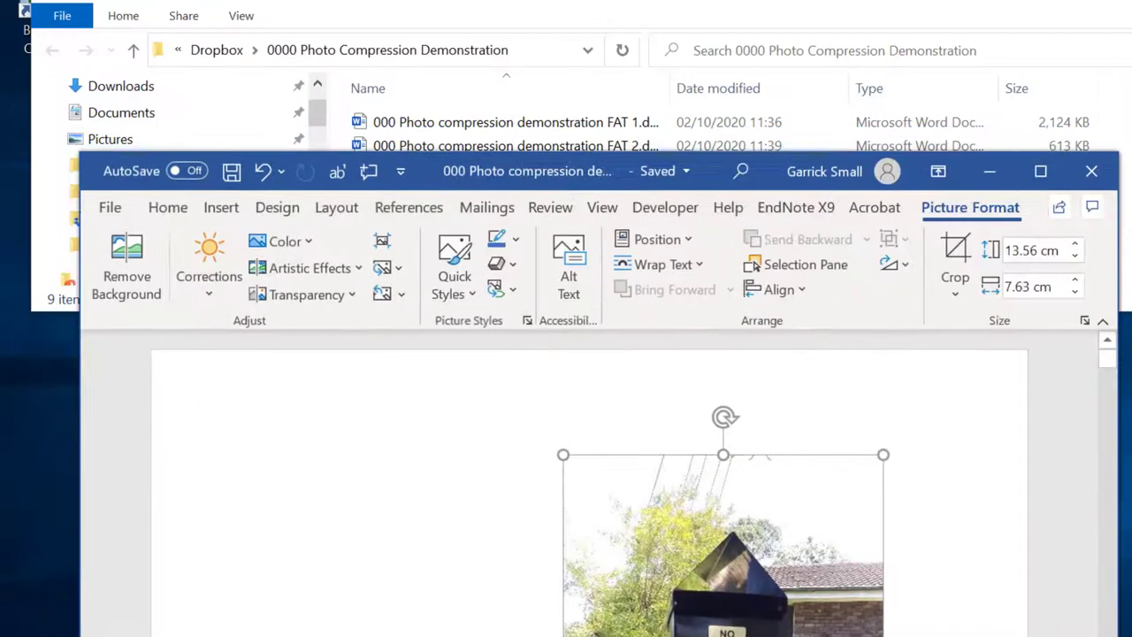
left_click(454, 189)
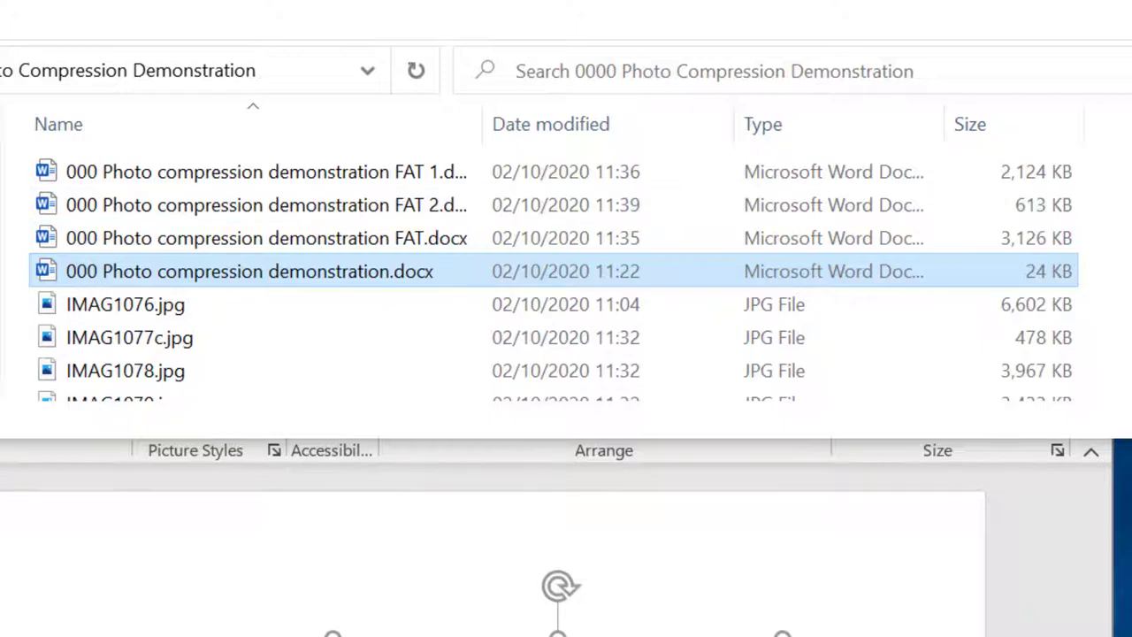
Switch back to the report in Word and compress all its pictures to E-mail (96 ppi) resolution, without deleting the cropped areas
key("alt+Tab")
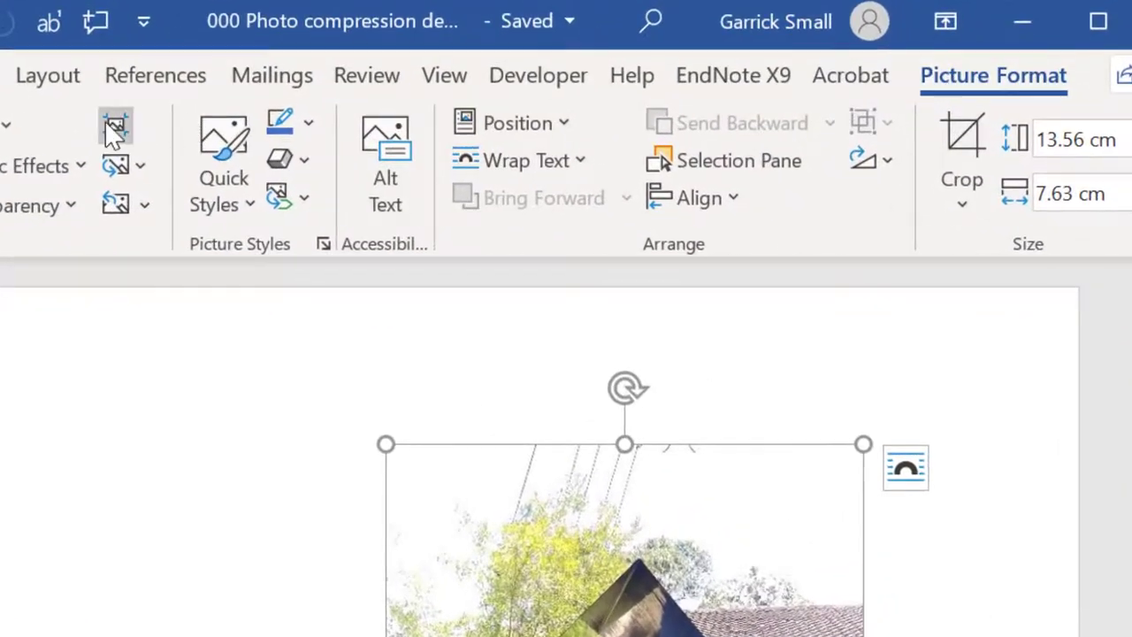
left_click(109, 126)
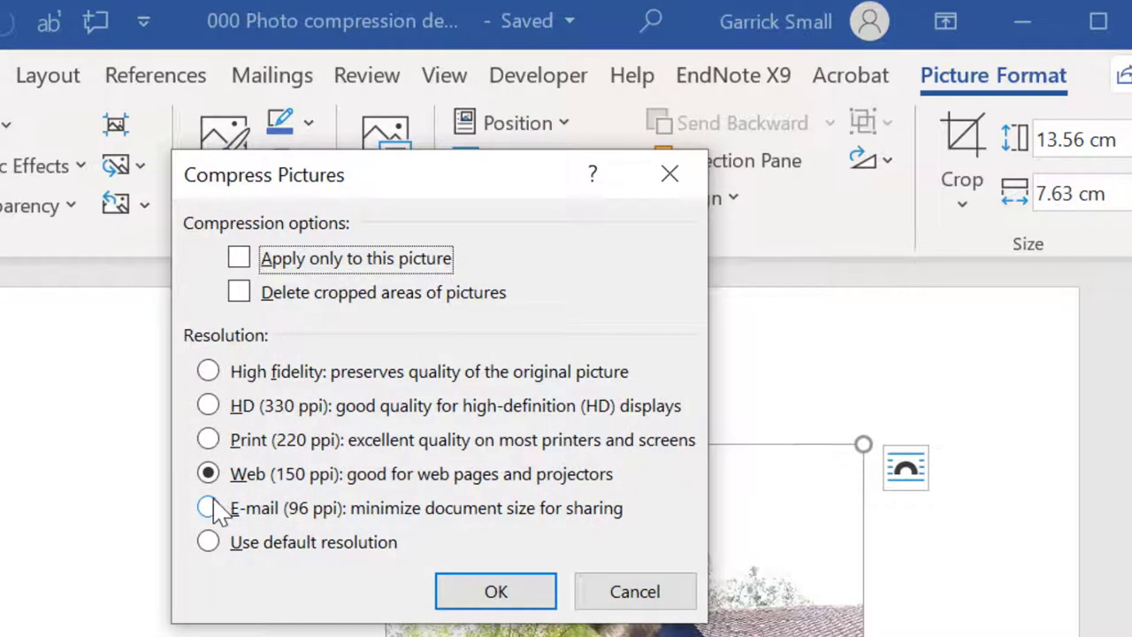
left_click(210, 507)
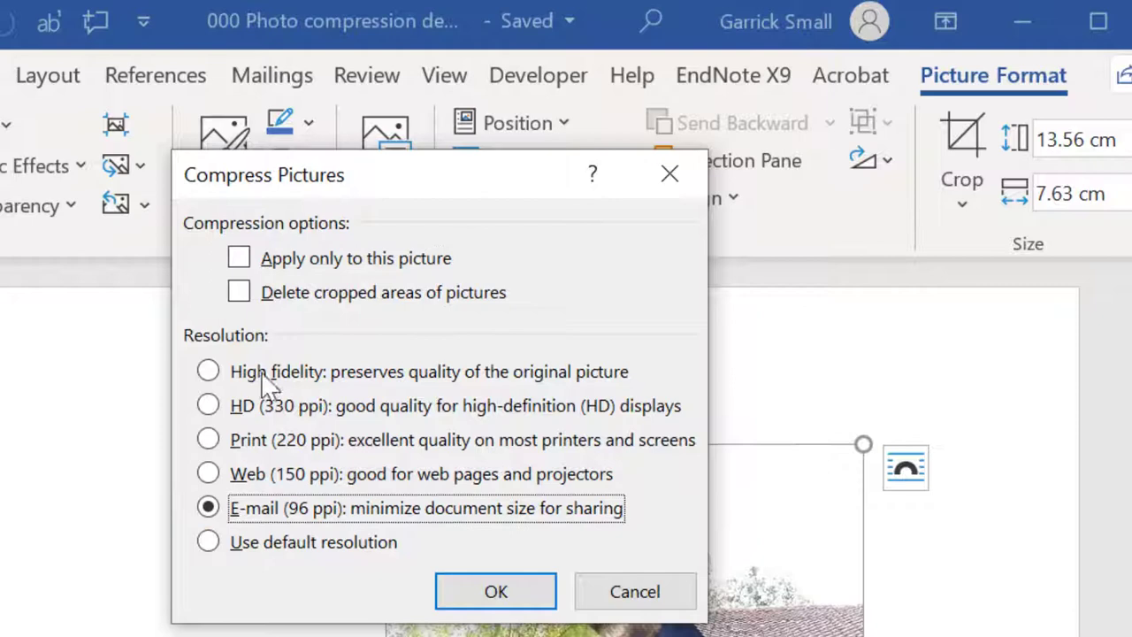
left_click(516, 595)
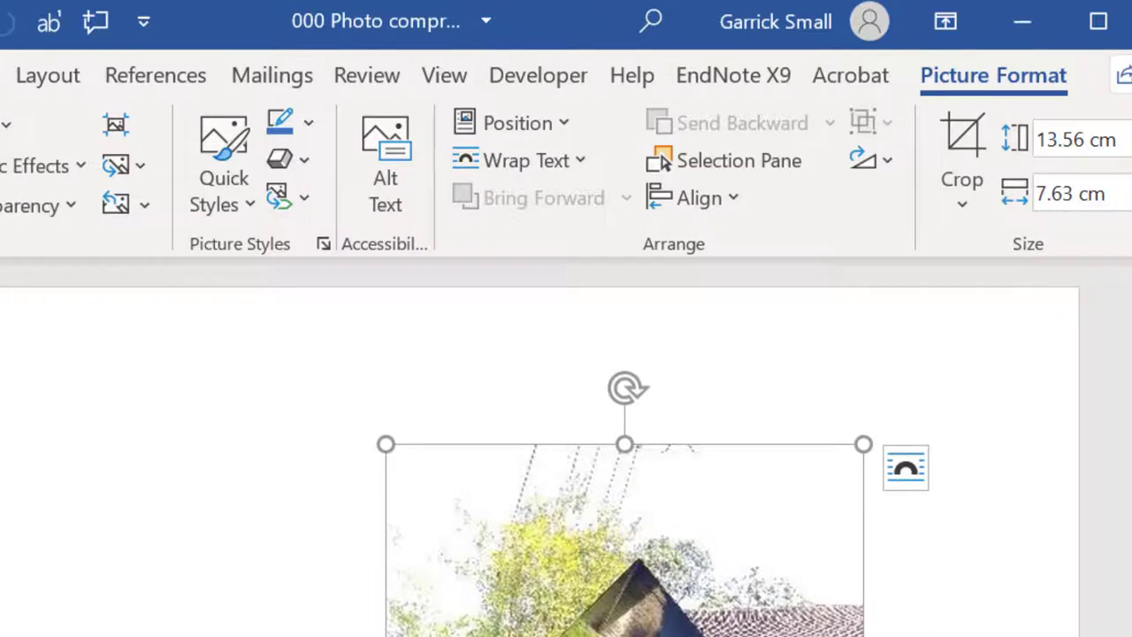
Save a copy of the report in the same folder as the Word document "000 Photo compression demonstration FAT 3"
key("alt+f")
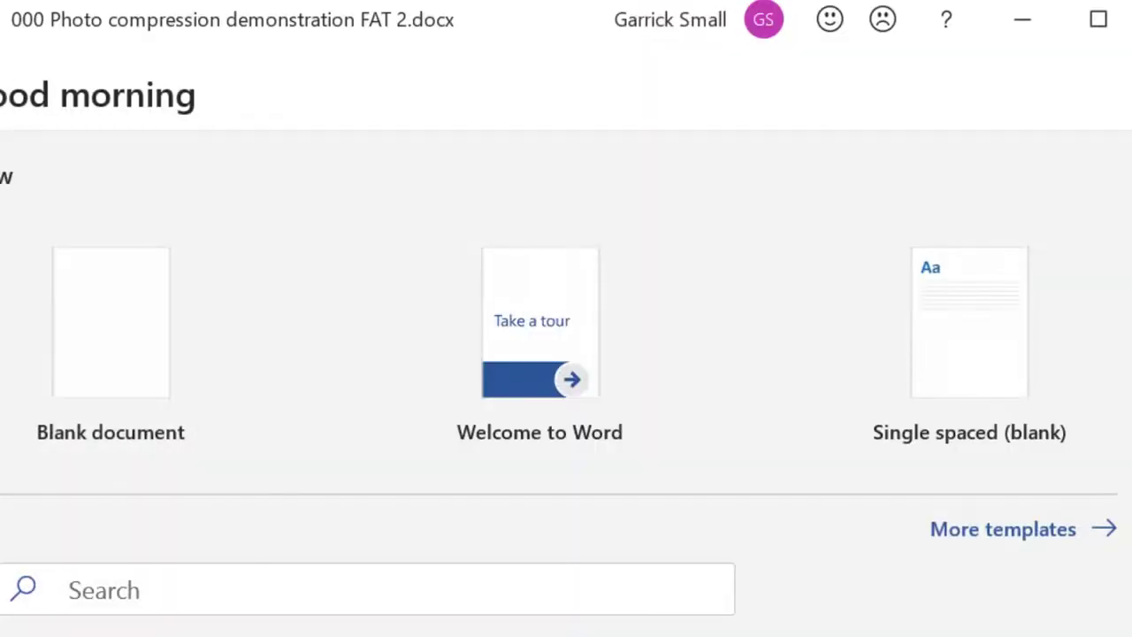
key("a")
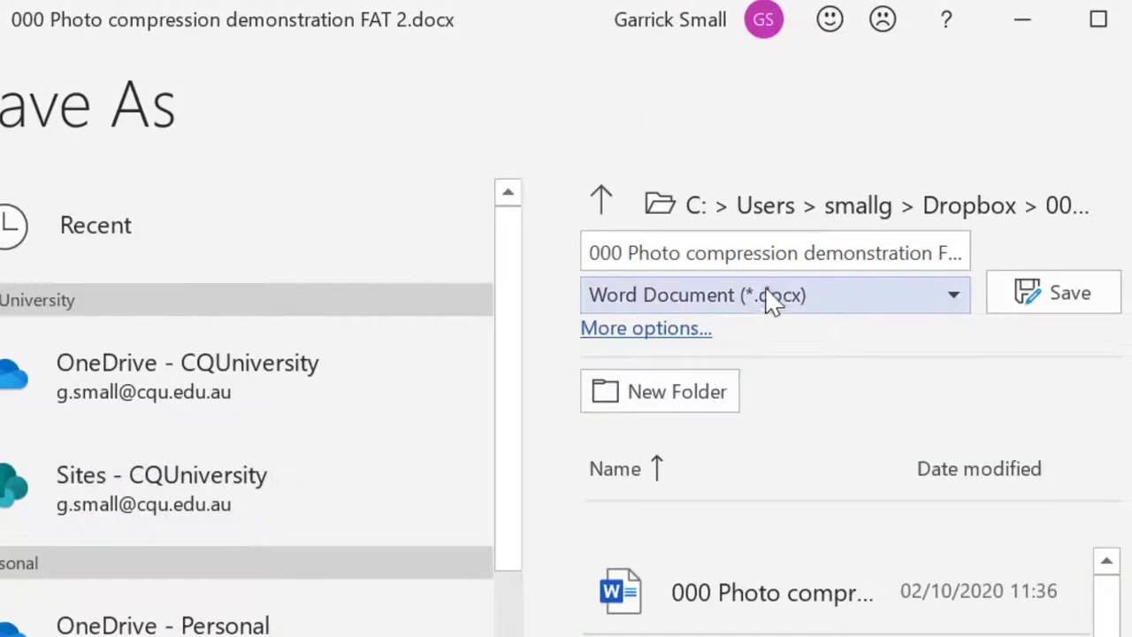
left_click(809, 257)
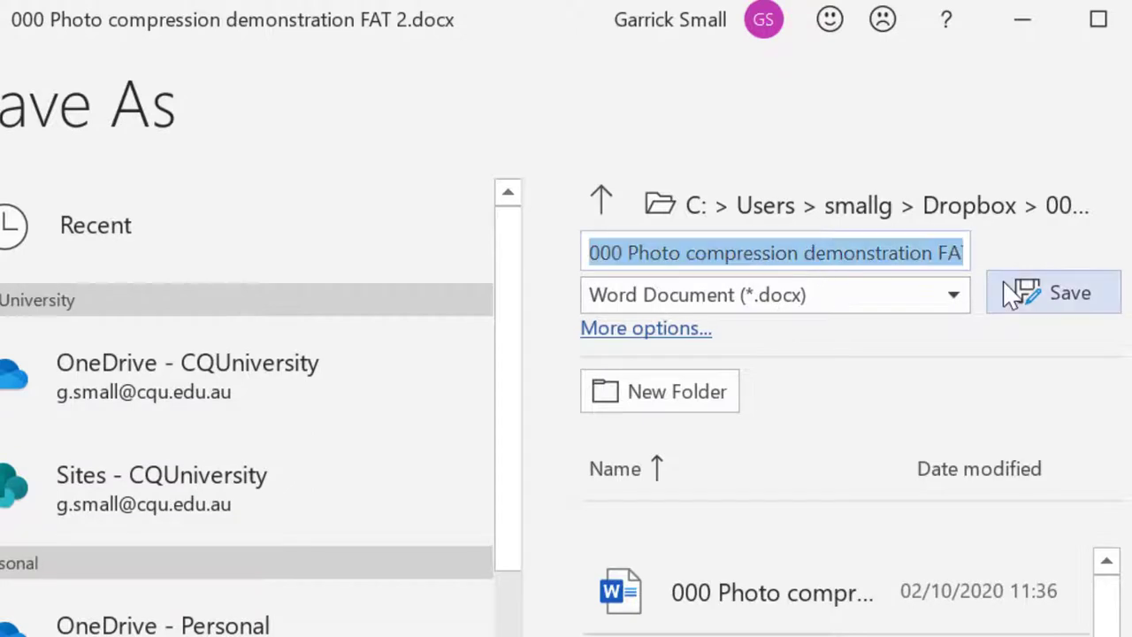
left_click(966, 251)
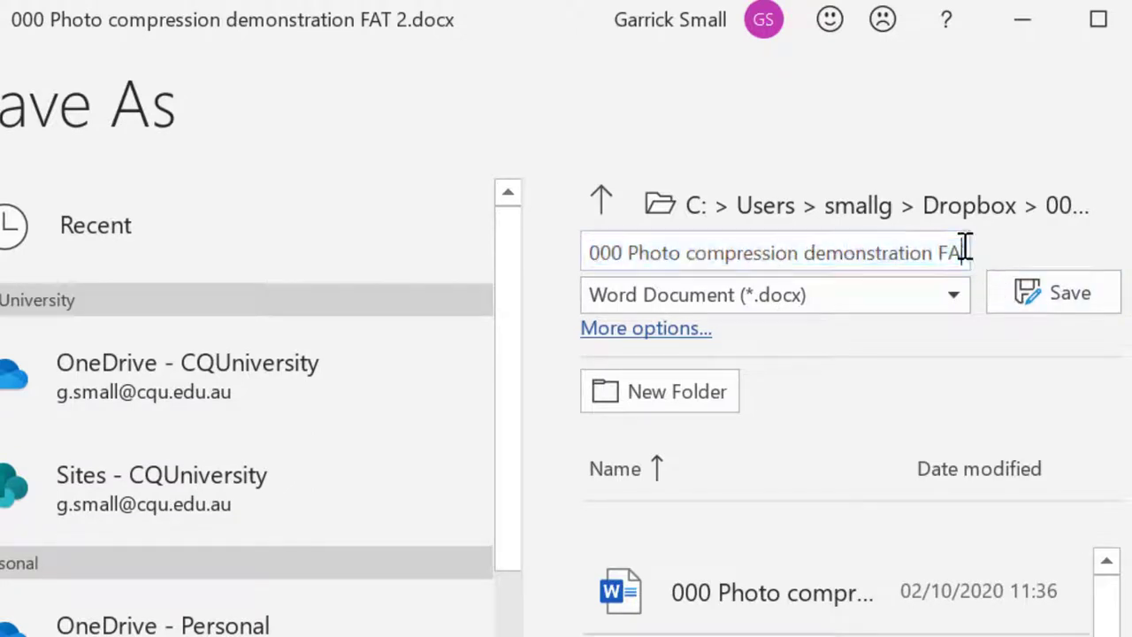
key("Right")
key("Right")
key("Right")
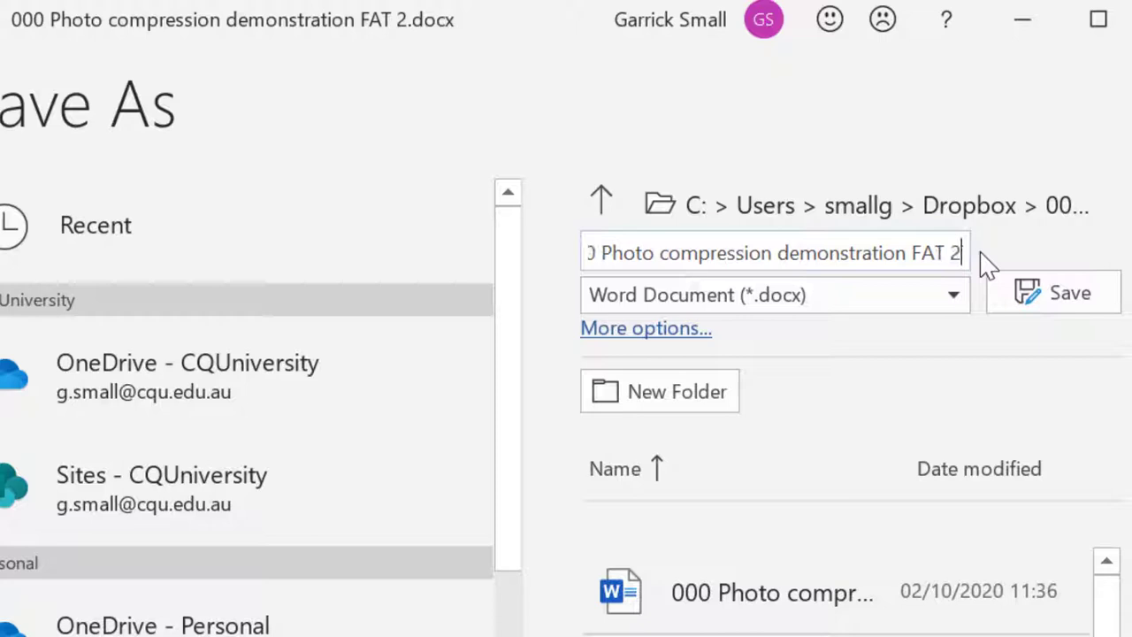
left_click_drag(950, 248, 985, 257)
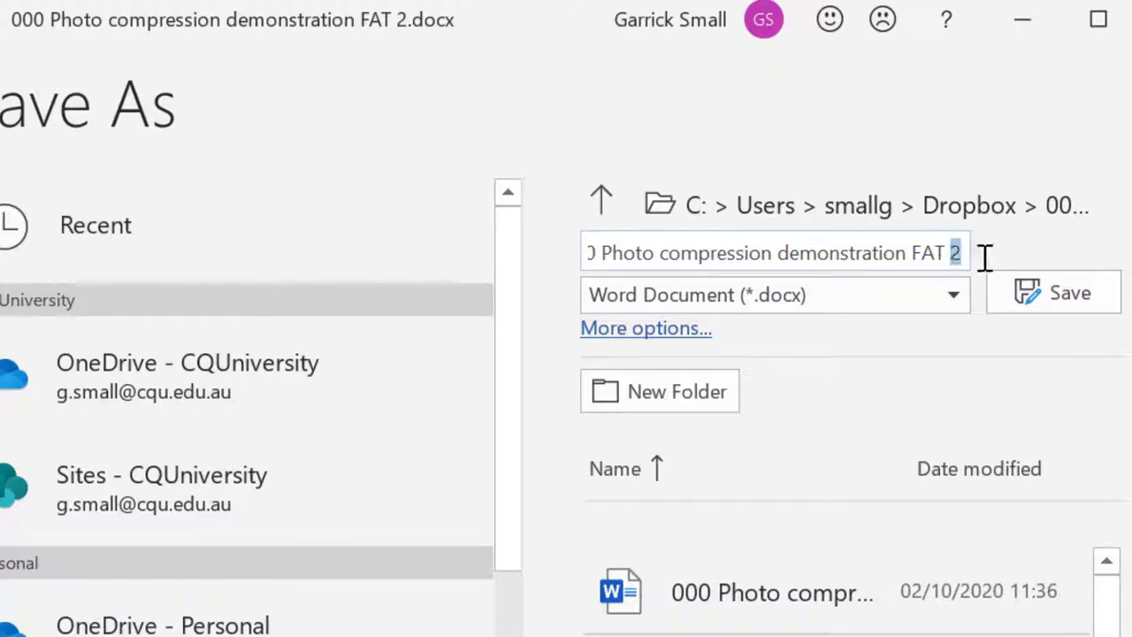
type("3")
left_click(1026, 301)
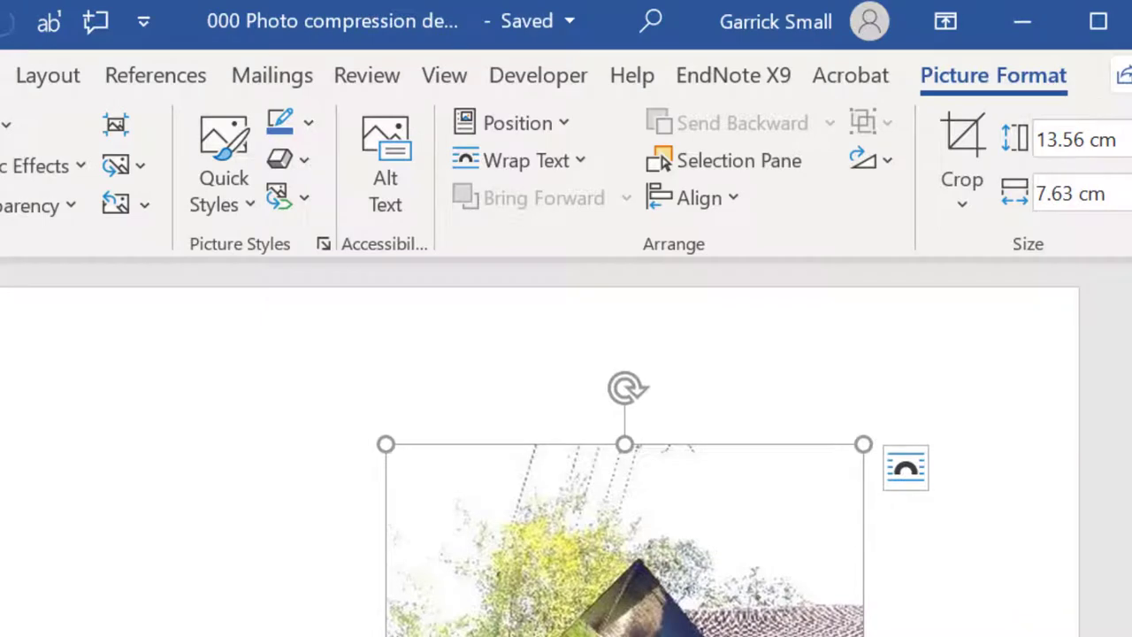
Compare the file size of the FAT 3 copy with the FAT 1 and FAT 2 versions in the demonstration folder
key("alt+Tab")
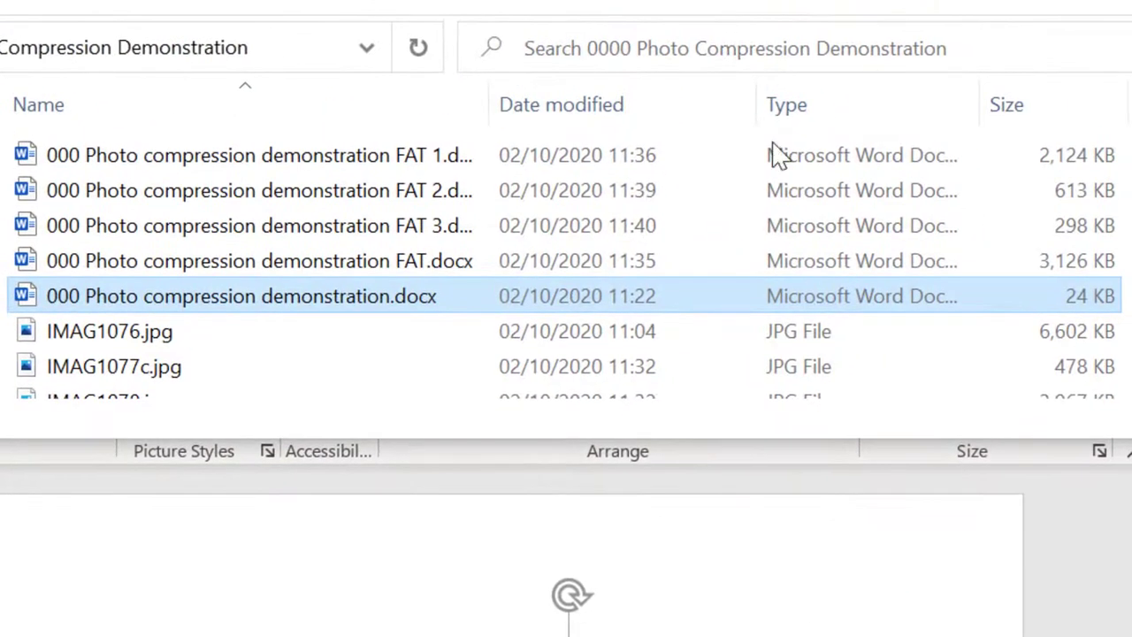
left_click(172, 192)
left_click(184, 228)
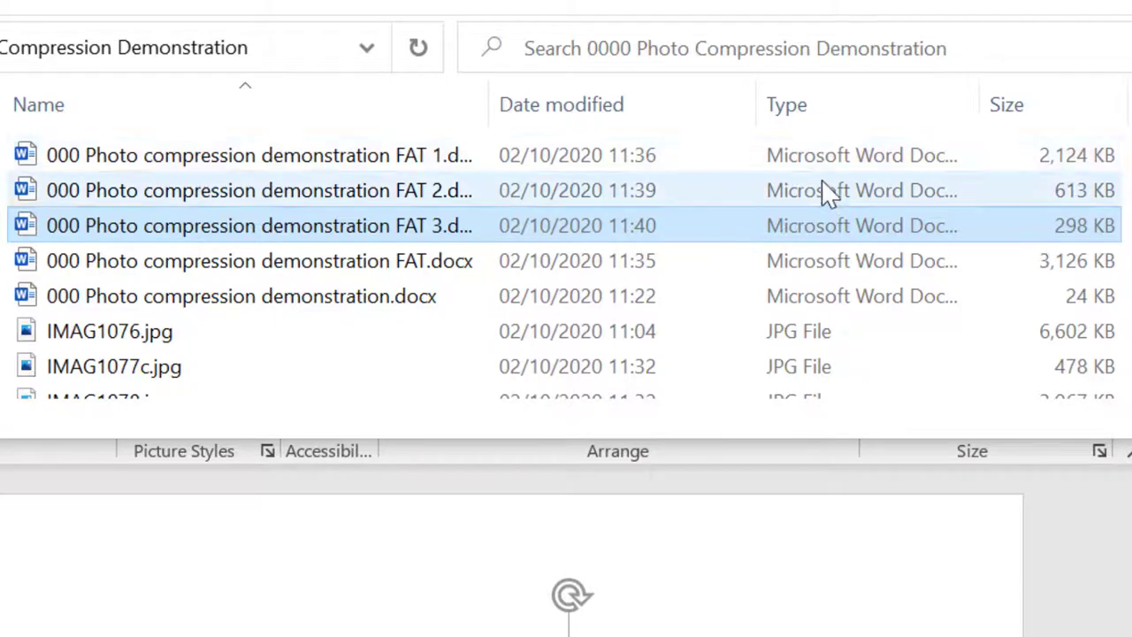
left_click(819, 164)
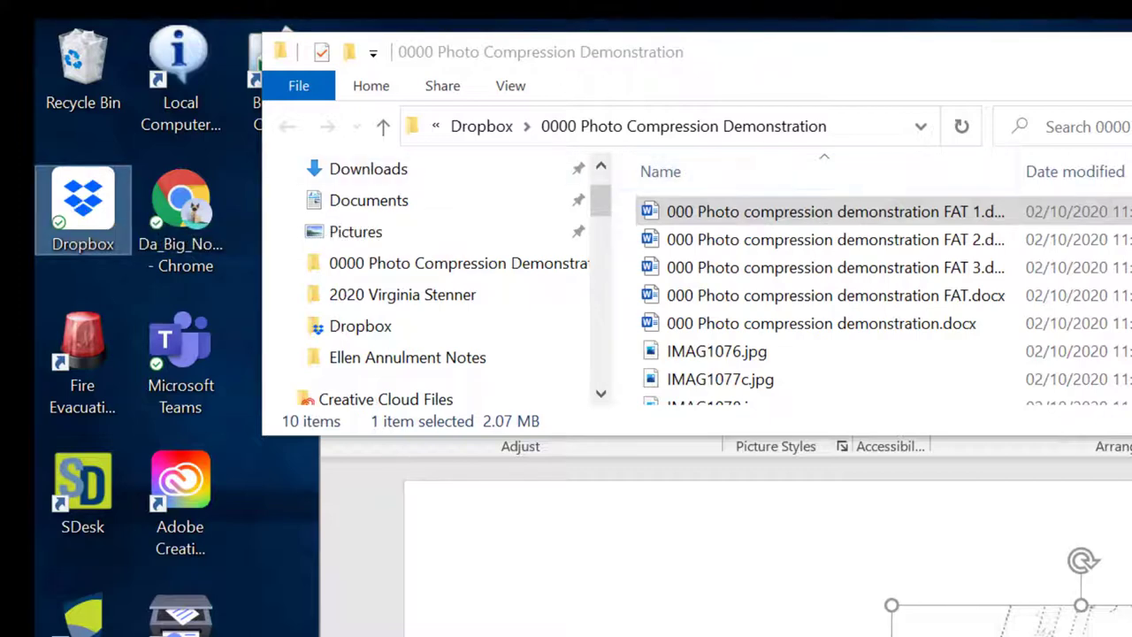
Copy the Dropbox link of the FAT 1 document and paste it below "You can download my lumpy file from:" in the untitled Outlook message
left_click(745, 212)
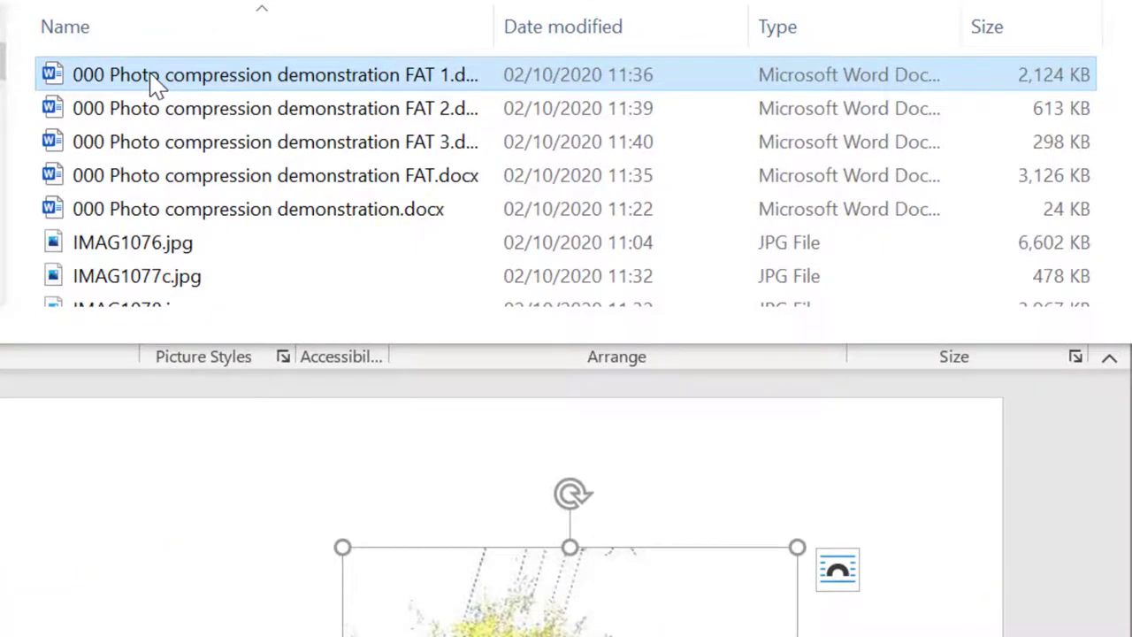
right_click(151, 86)
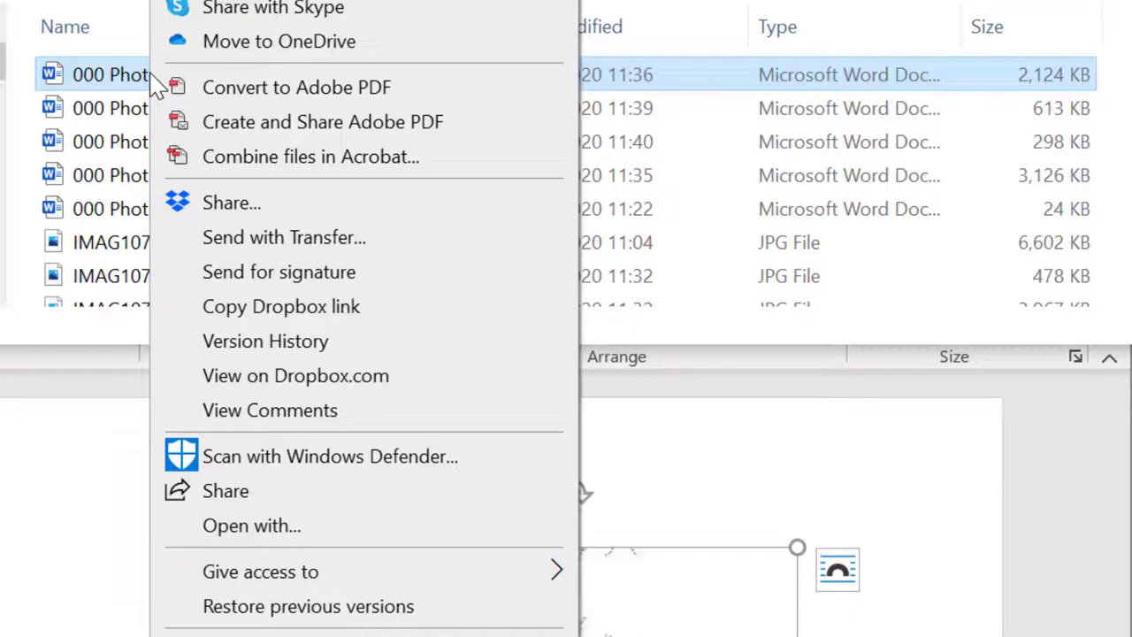
left_click(279, 309)
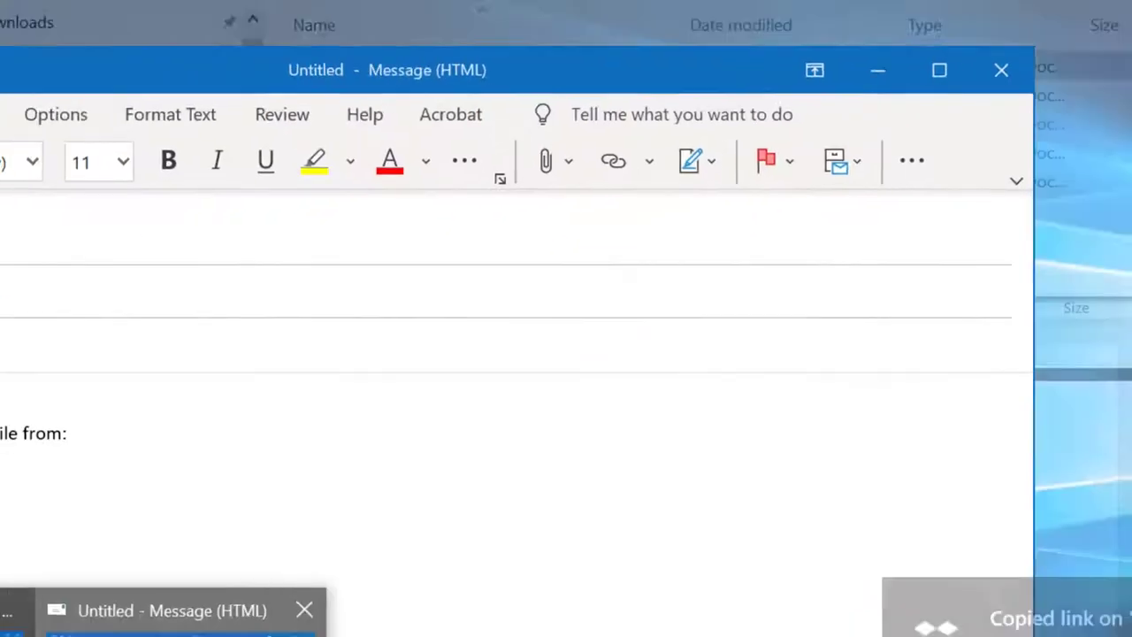
left_click(390, 613)
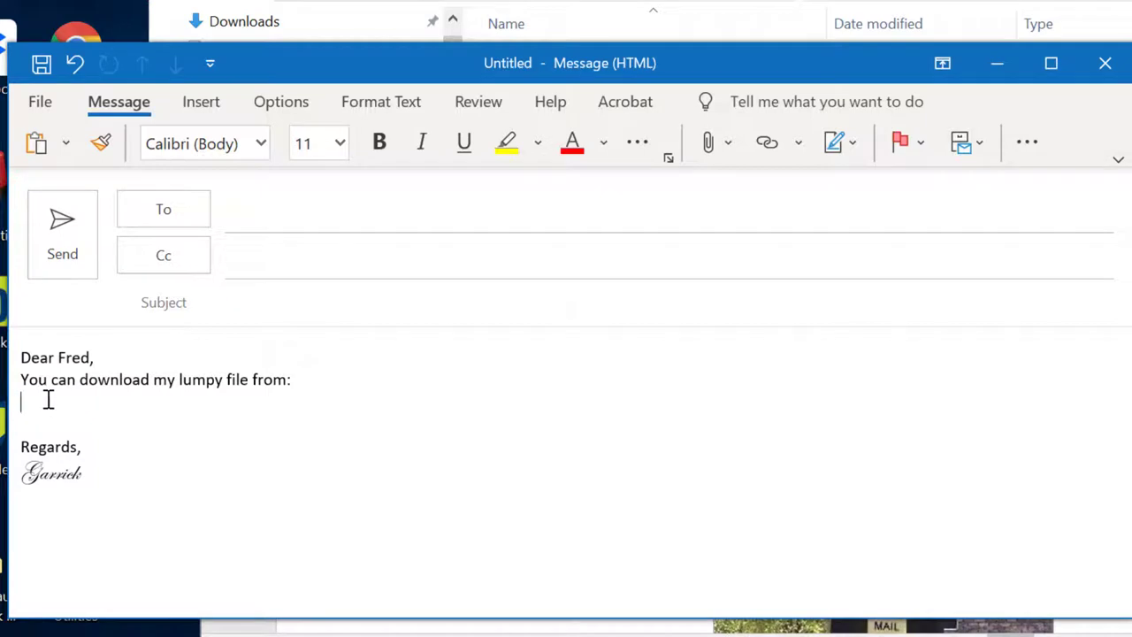
key("ctrl+v")
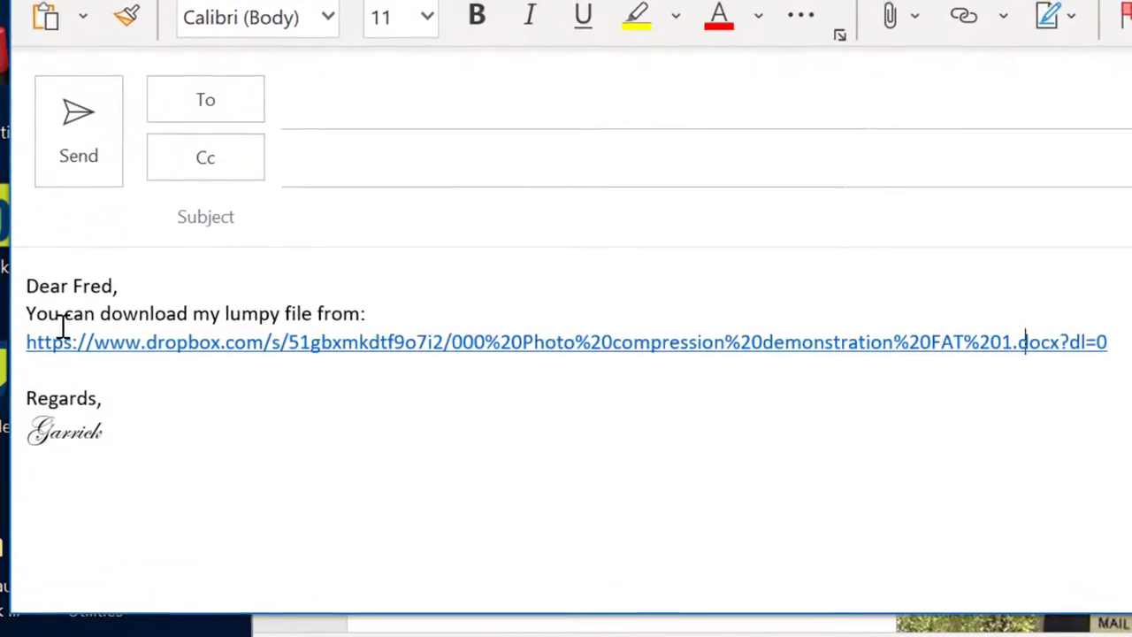